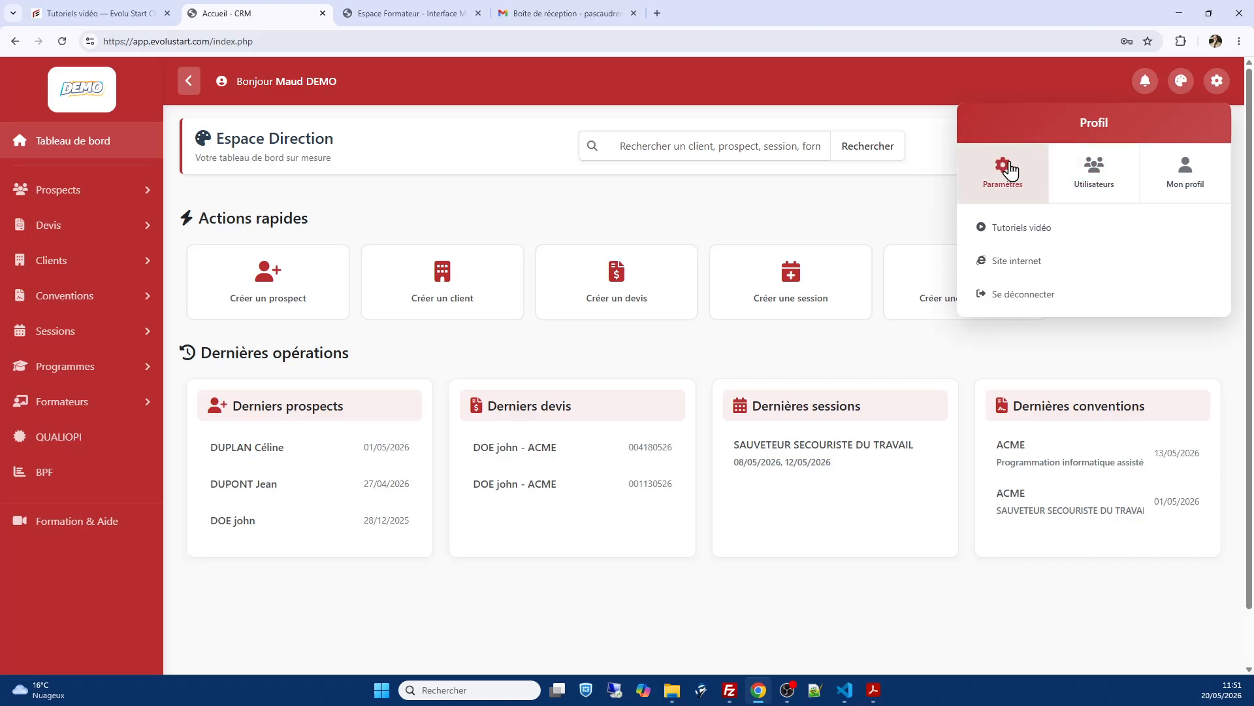
Step: Open the CRM settings and start a new evaluation form
{"action": "left_click", "coordinate": [1002, 171]}
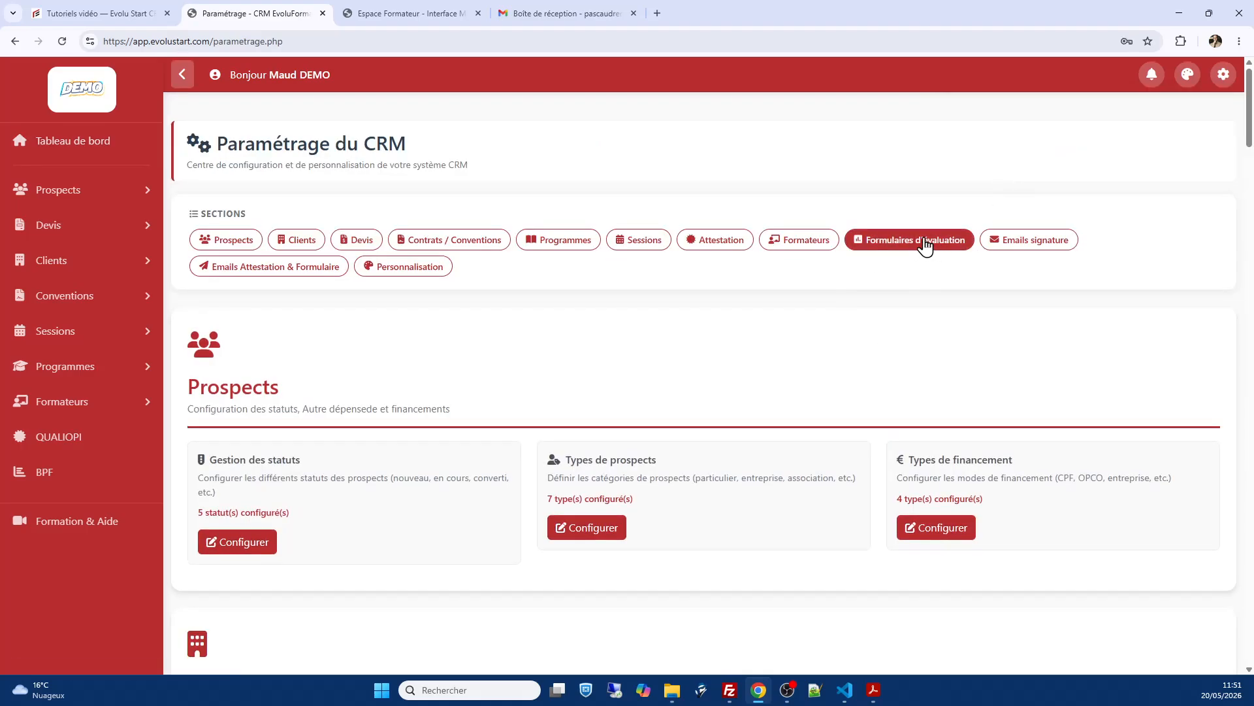
{"action": "left_click", "coordinate": [922, 247]}
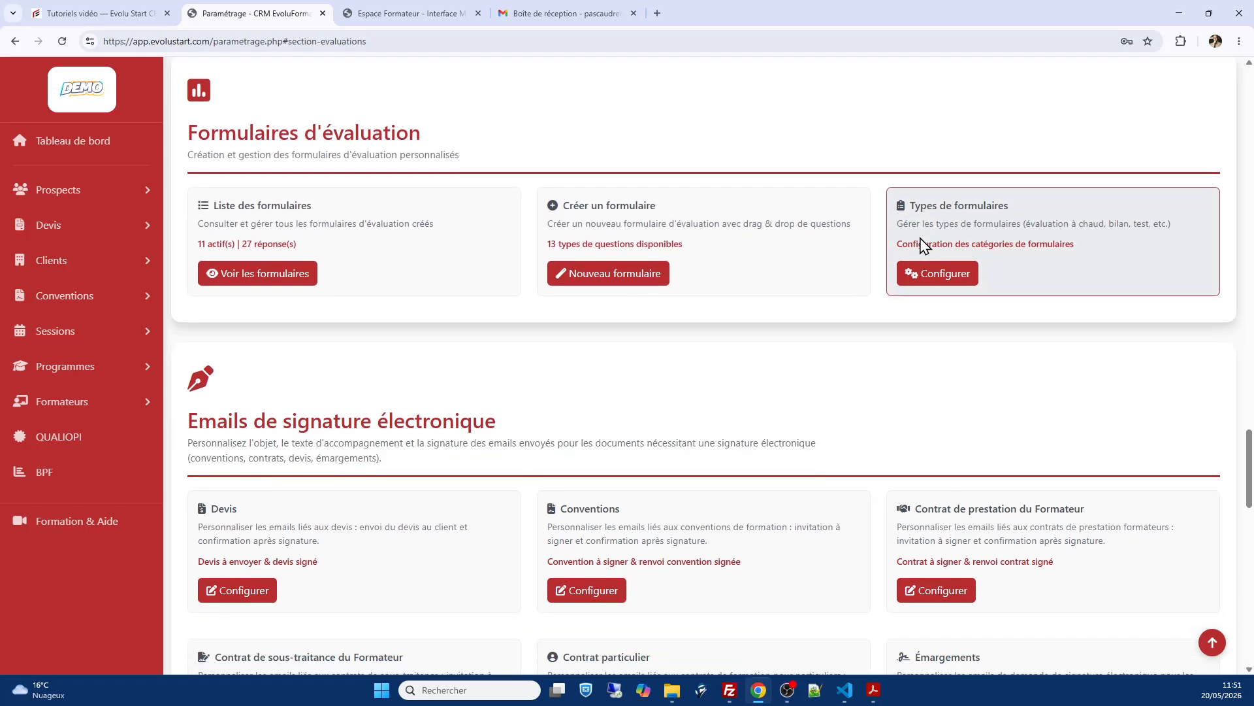
{"action": "left_click", "coordinate": [608, 278]}
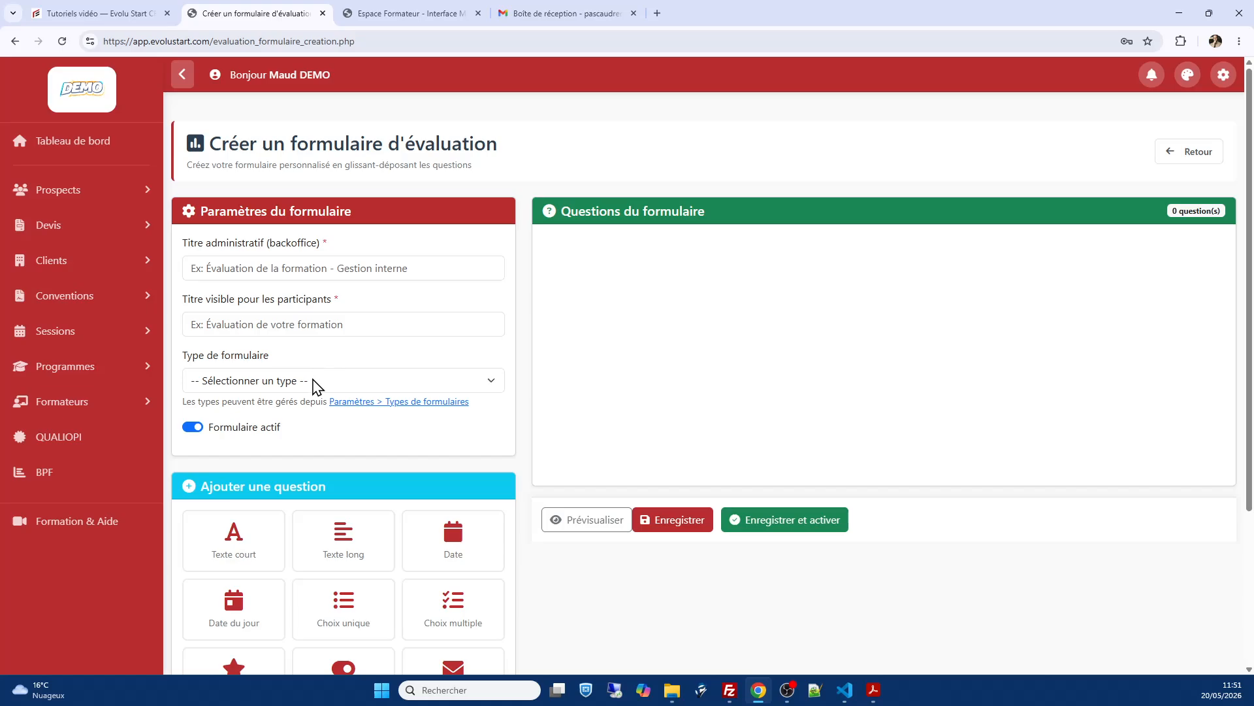
Step: Set the form's administrative title to "TEST DE FORMULAIRE EVALUATION"
{"action": "left_click", "coordinate": [314, 269]}
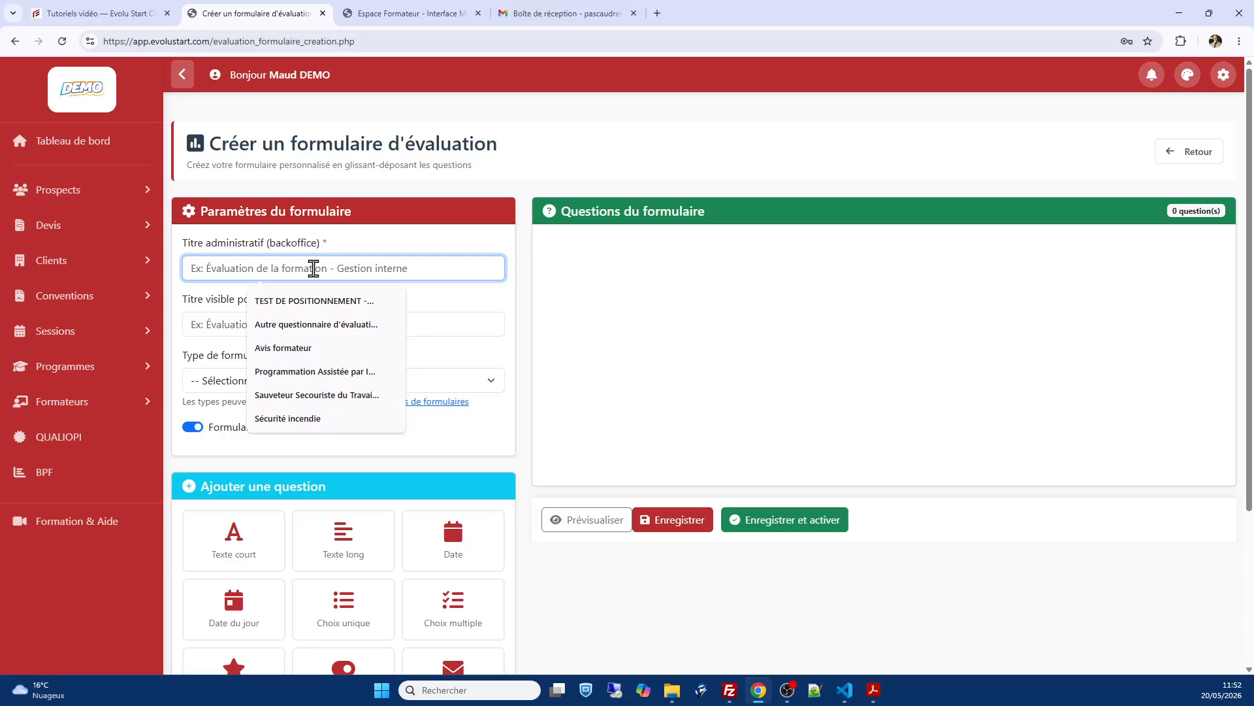
{"action": "type", "text": "TEST DE "}
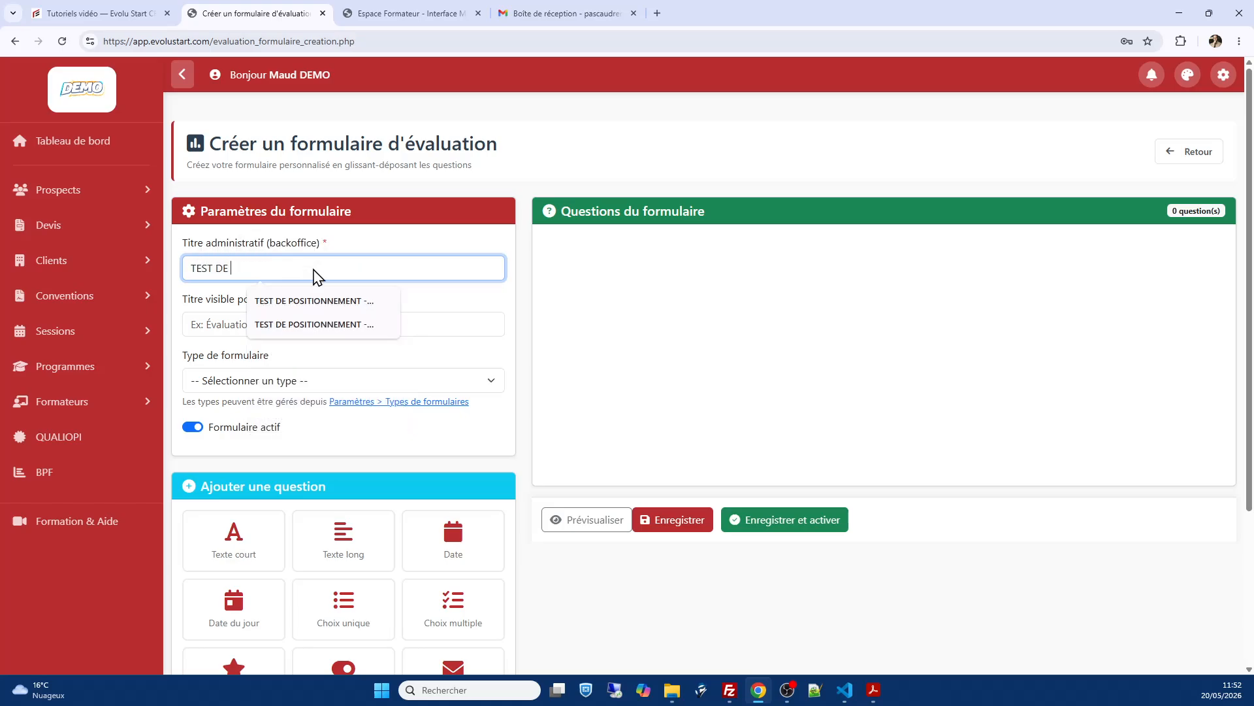
{"action": "type", "text": "FORMULAI"}
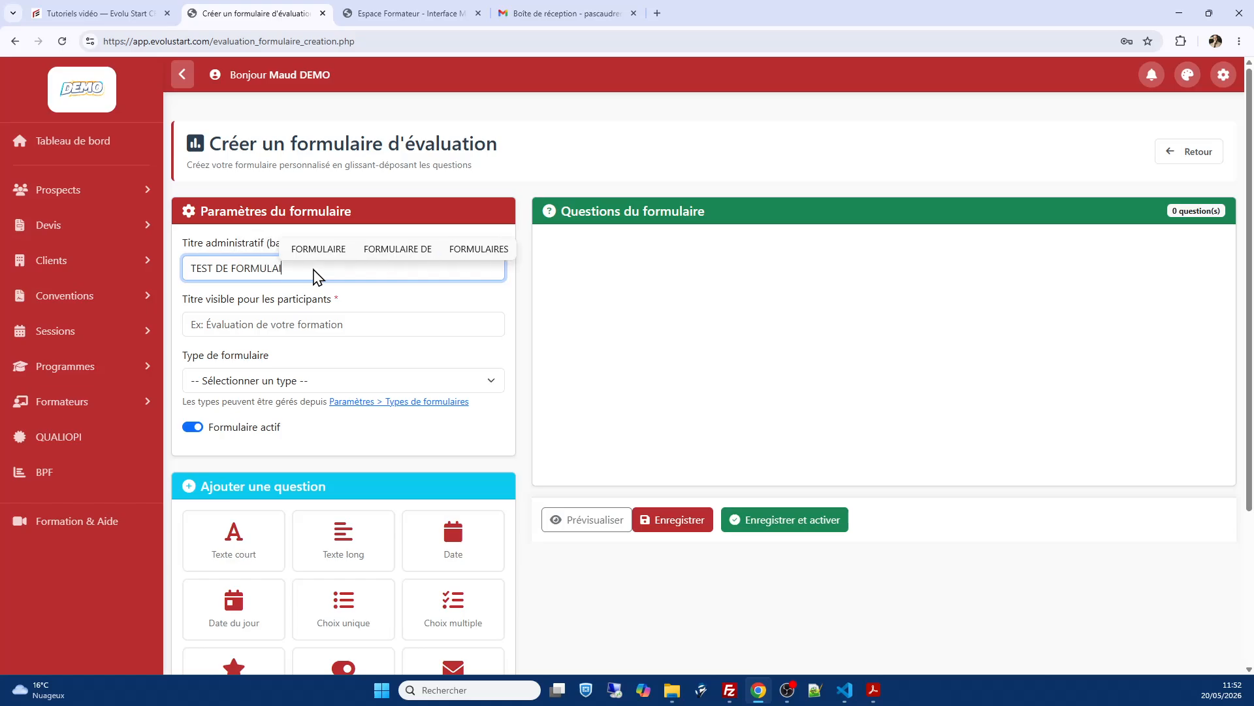
{"action": "type", "text": "RE EVA"}
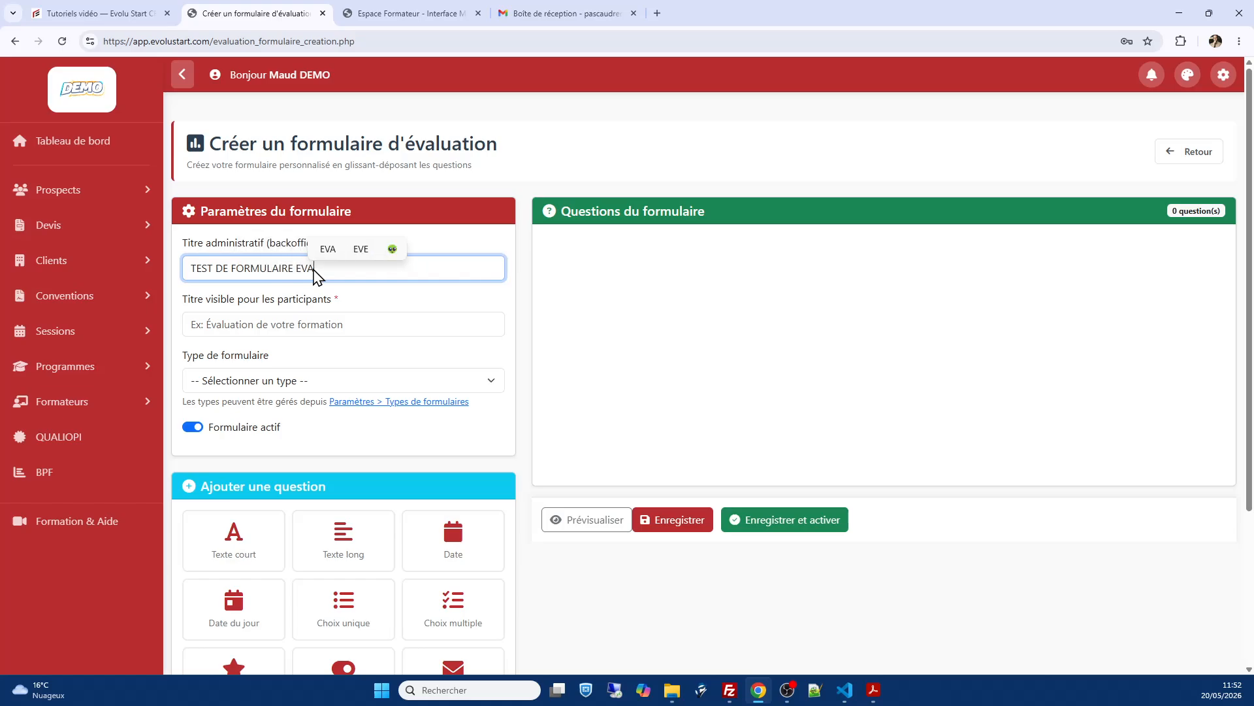
{"action": "type", "text": "LUATION"}
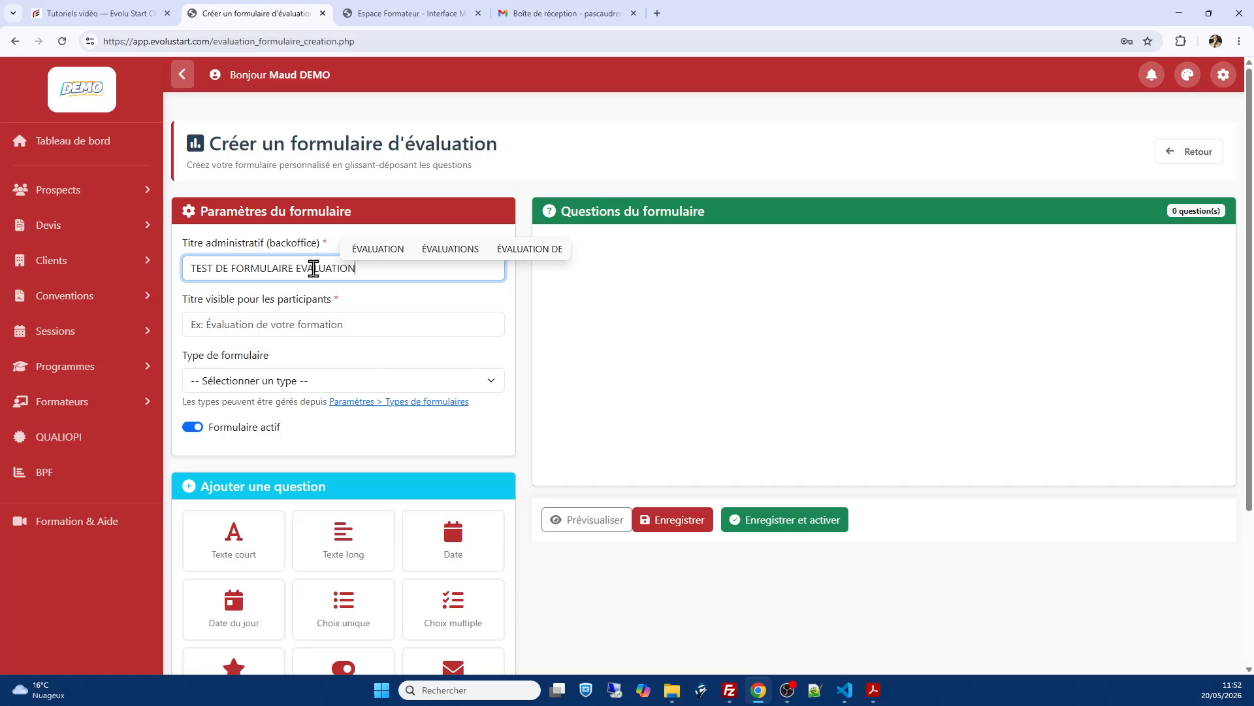
Step: Copy the administrative title into the participant-visible title and set the form type to "Evaluation à chaud"
{"action": "triple_click", "coordinate": [313, 268]}
{"action": "key", "text": "ctrl+c"}
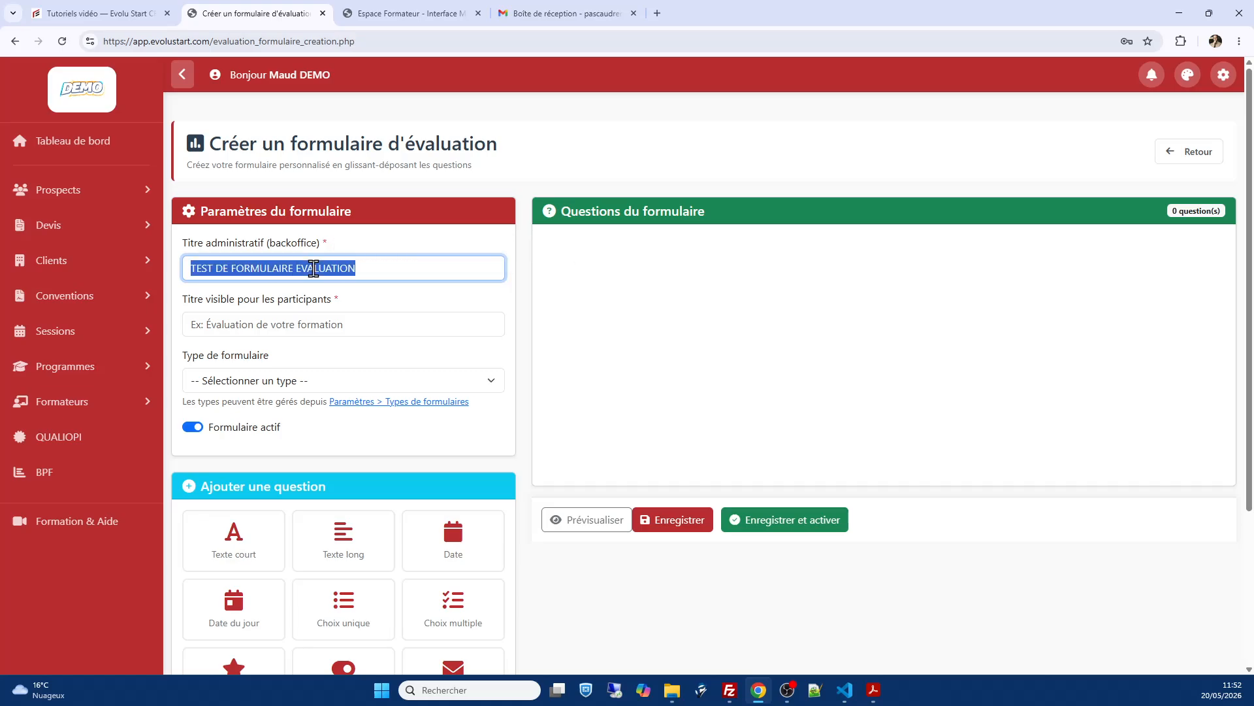
{"action": "left_click", "coordinate": [299, 324]}
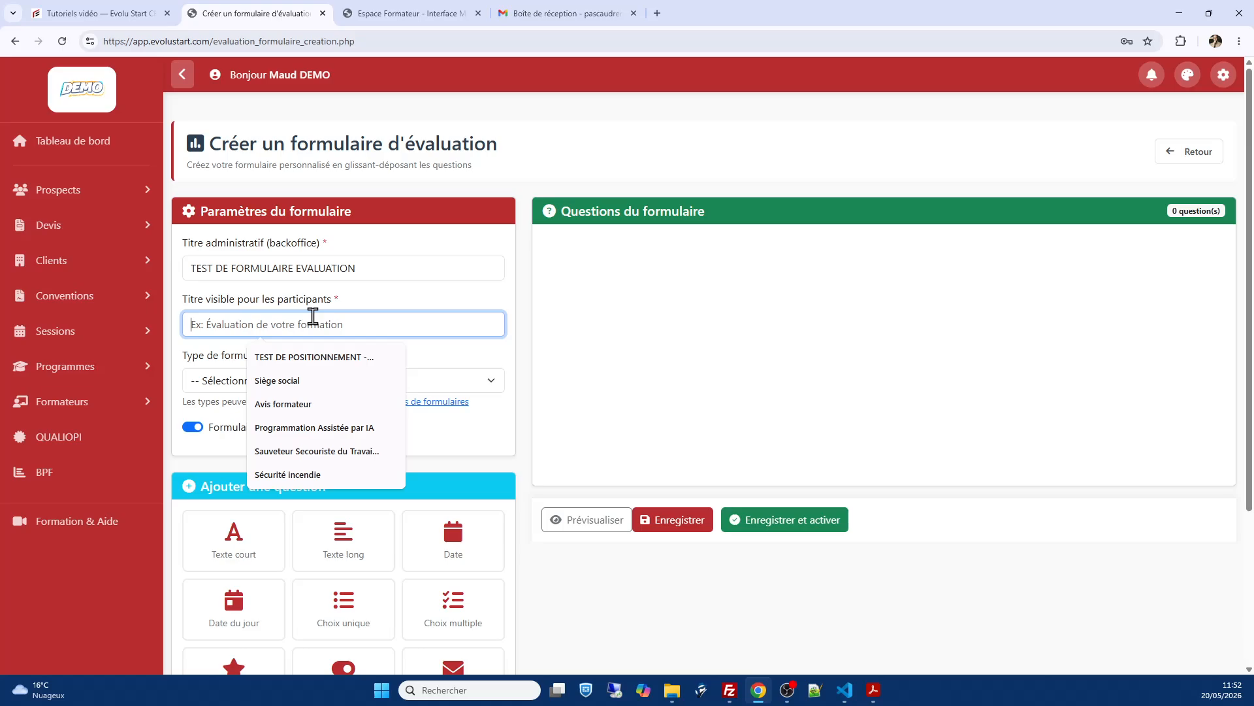
{"action": "key", "text": "ctrl+v"}
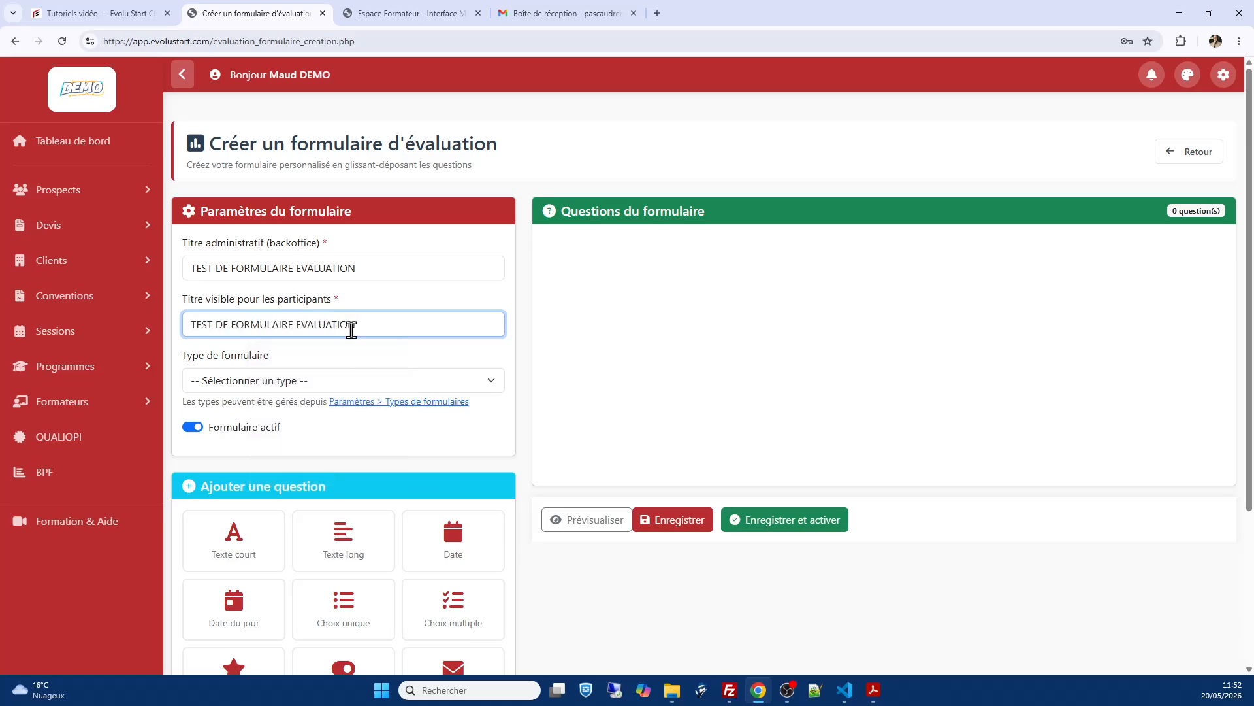
{"action": "left_click", "coordinate": [285, 381]}
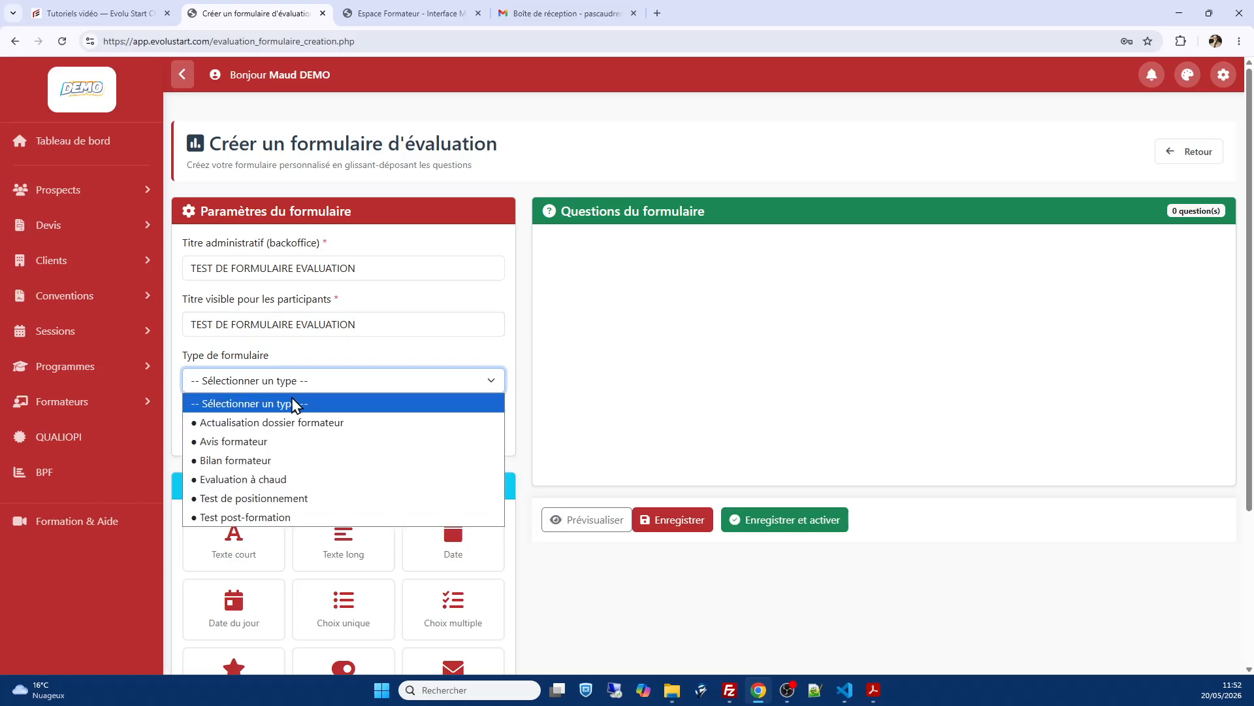
{"action": "left_click", "coordinate": [271, 481]}
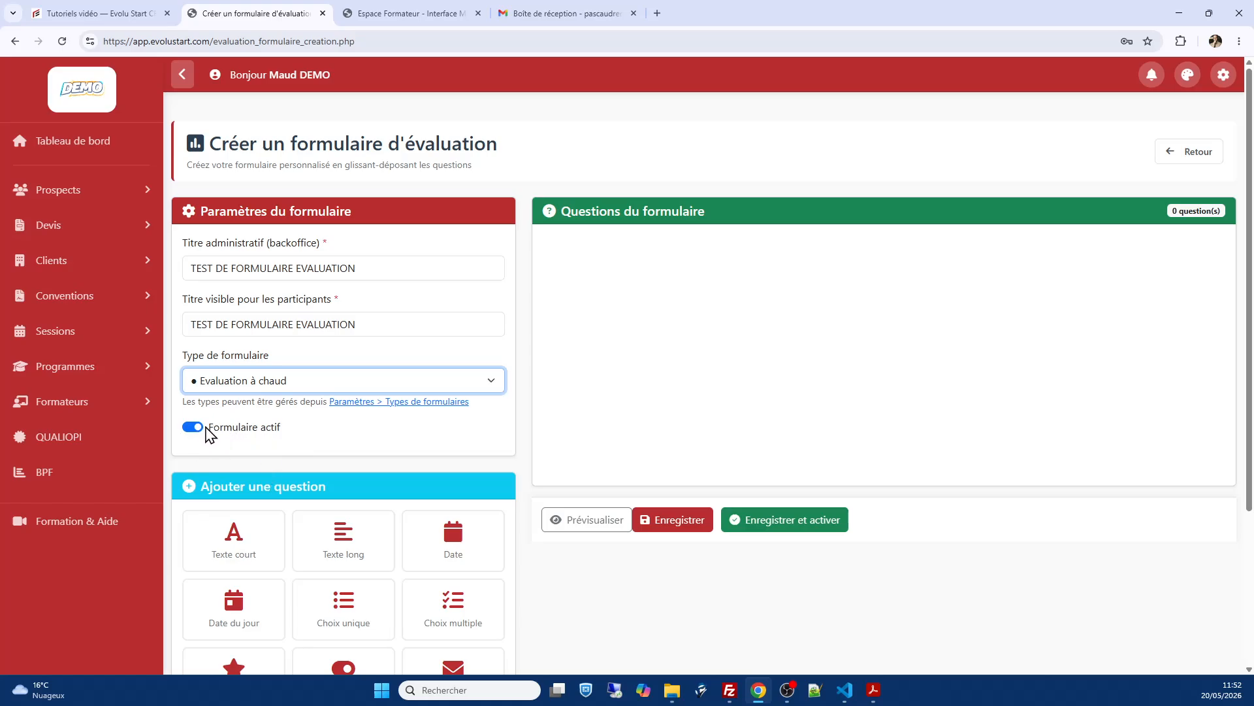
Step: Add a short-text question (Texte court) to the form and open its help text for editing
{"action": "scroll", "coordinate": [1028, 233], "scroll_direction": "down", "scroll_amount": 1}
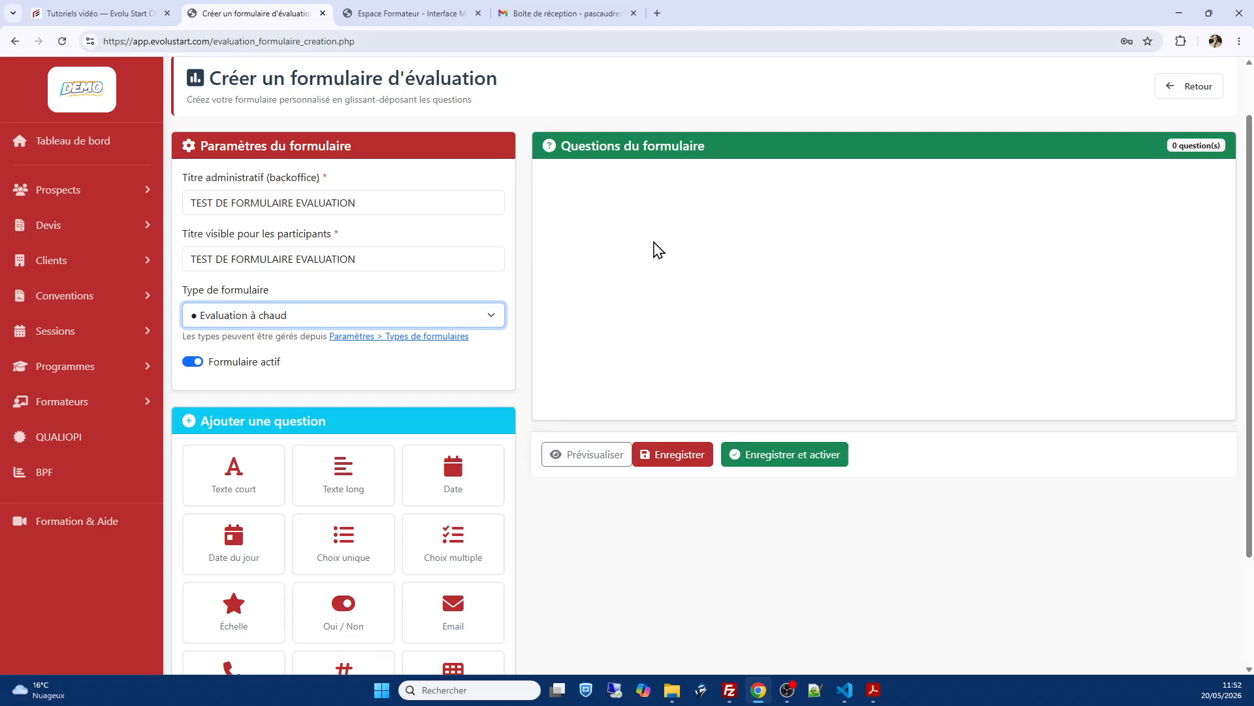
{"action": "scroll", "coordinate": [655, 249], "scroll_direction": "down", "scroll_amount": 1}
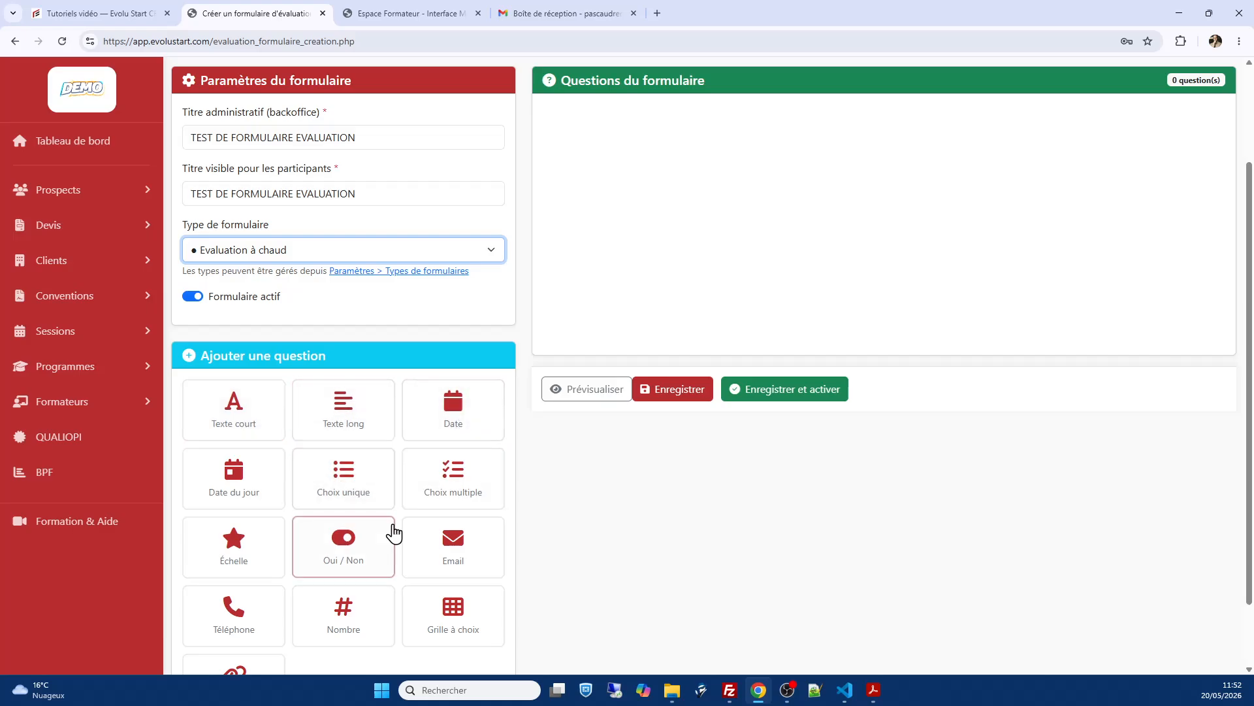
{"action": "scroll", "coordinate": [246, 534], "scroll_direction": "down", "scroll_amount": 1}
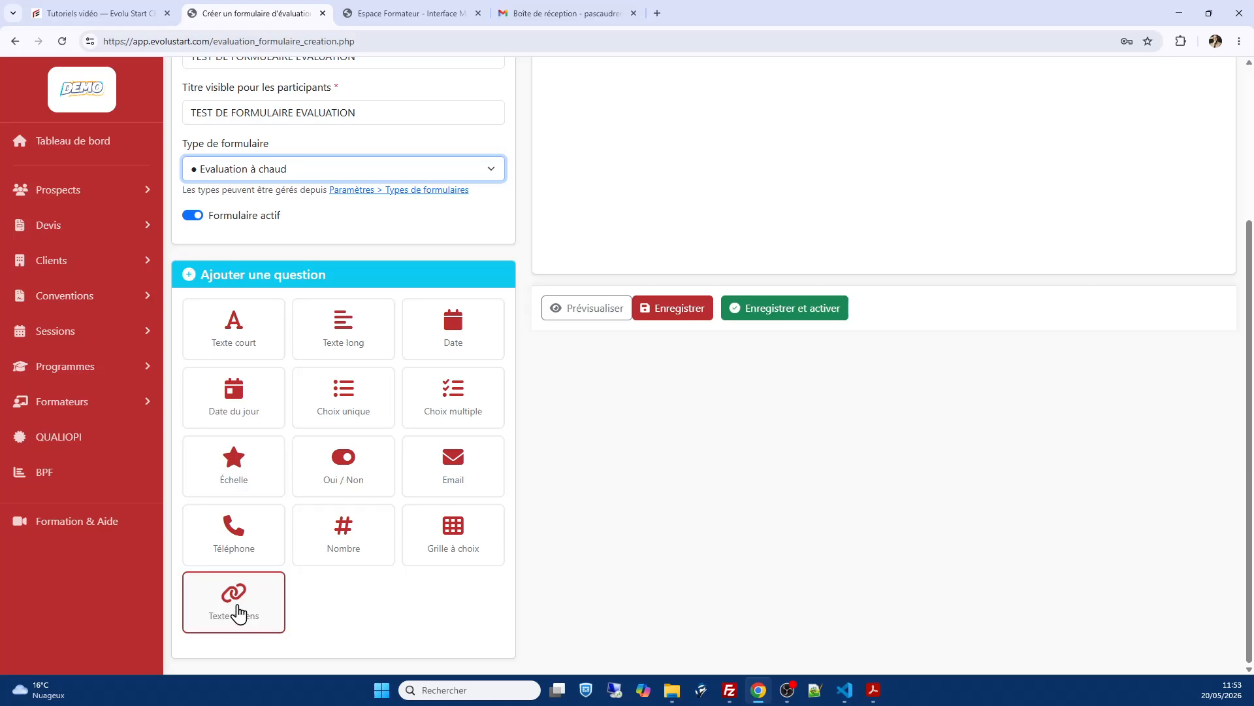
{"action": "scroll", "coordinate": [252, 607], "scroll_direction": "up", "scroll_amount": 2}
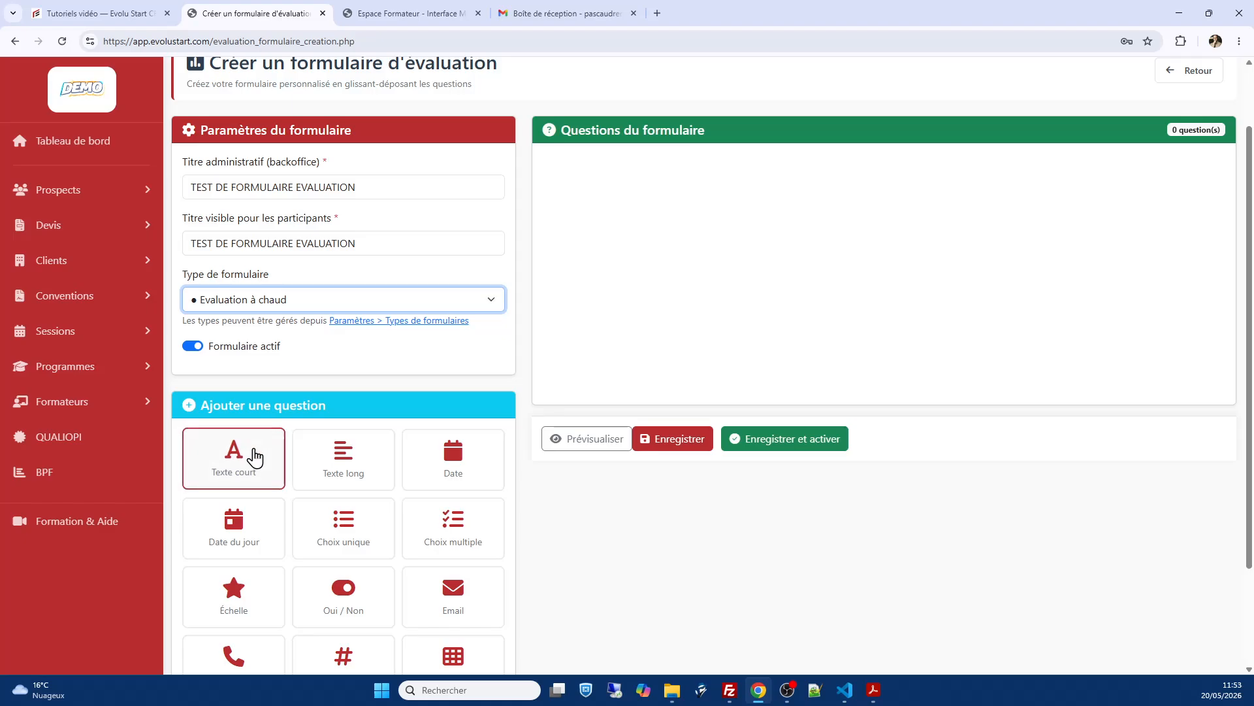
{"action": "left_click", "coordinate": [233, 472]}
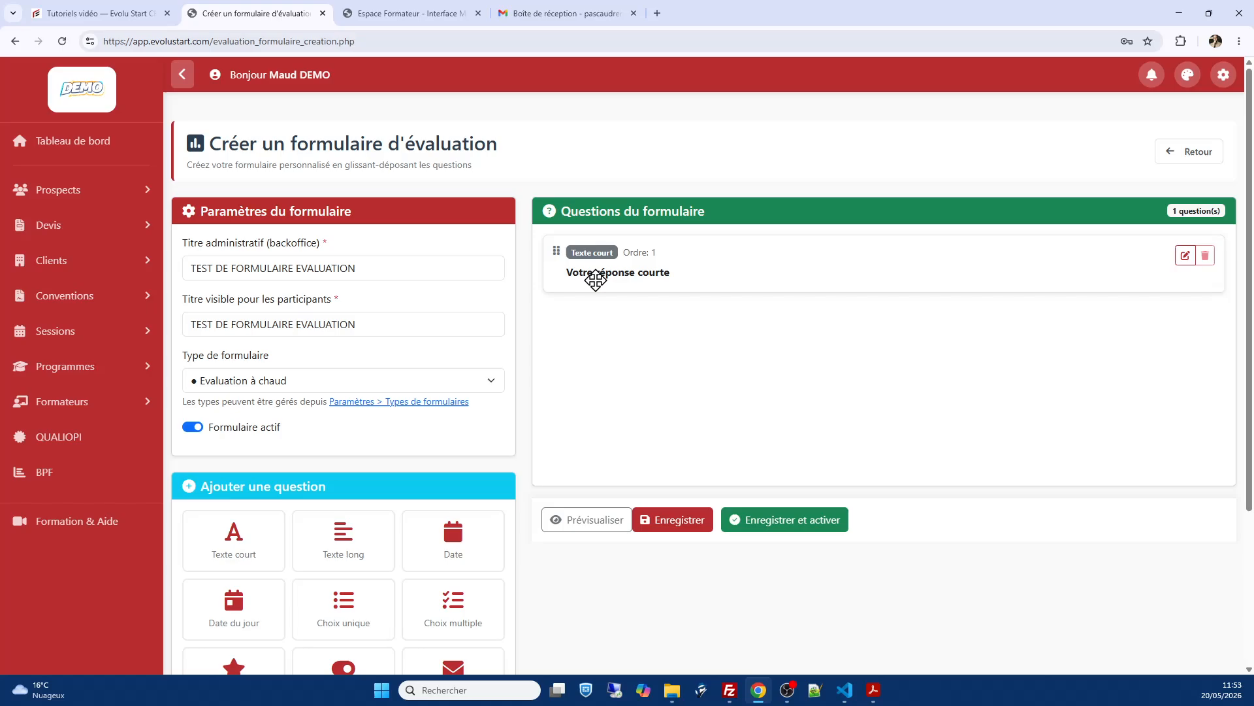
{"action": "left_click", "coordinate": [1185, 257]}
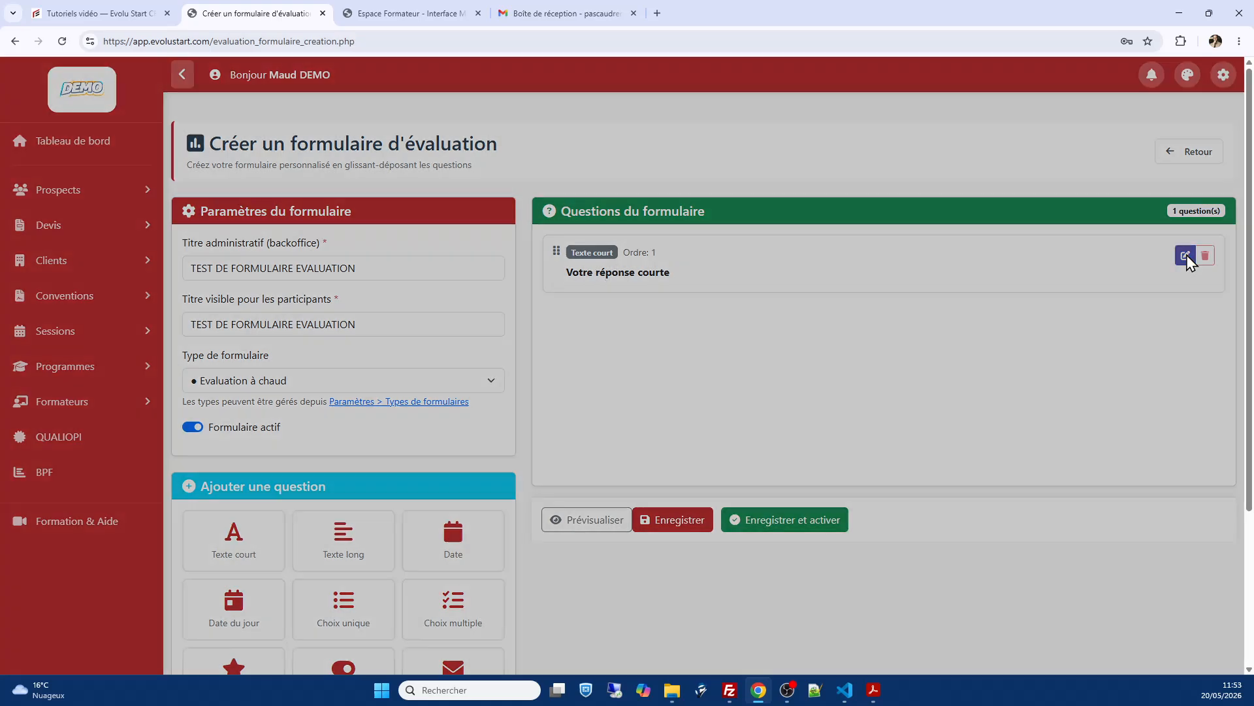
{"action": "left_click", "coordinate": [463, 226]}
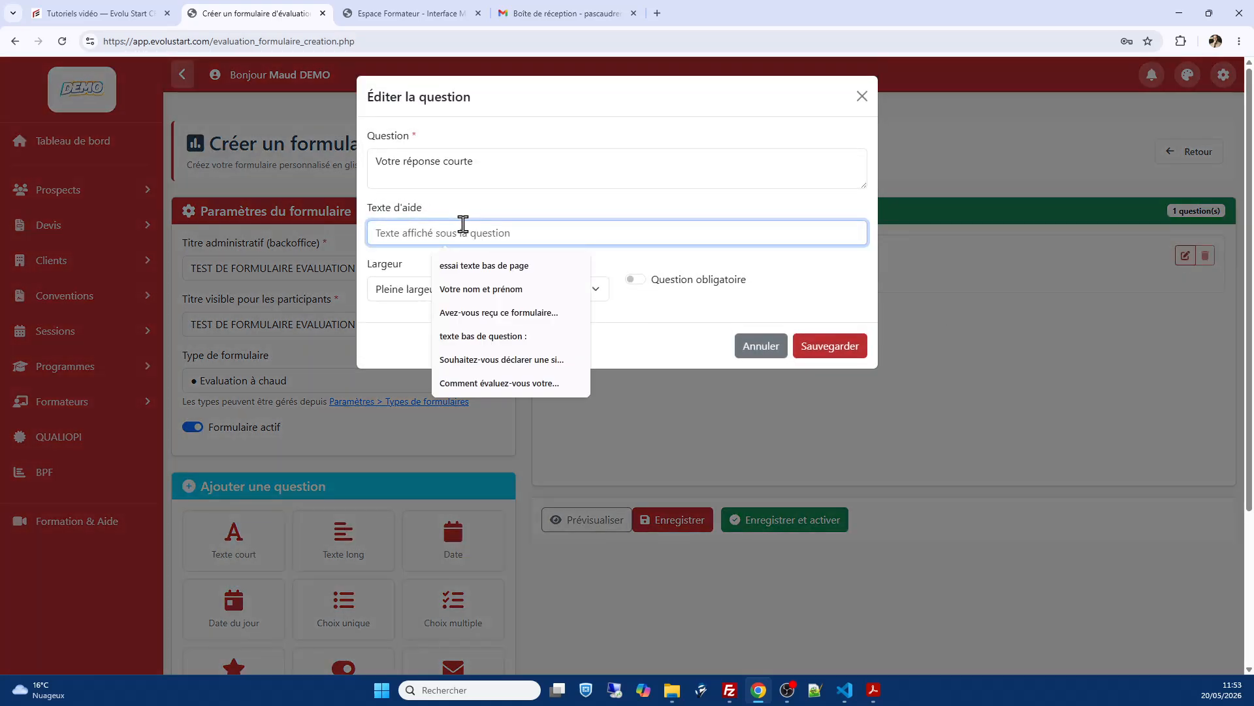
{"action": "type", "text": "vOTRE"}
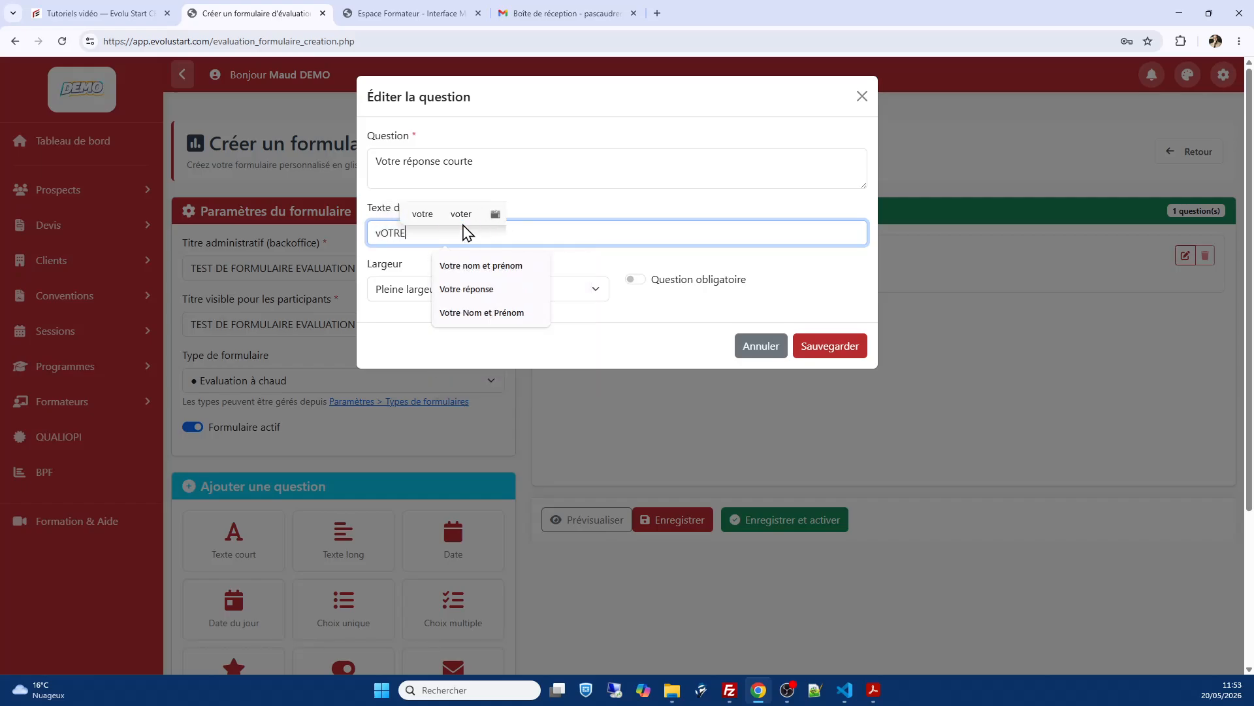
{"action": "key", "text": "BackSpace"}
{"action": "key", "text": "BackSpace"}
{"action": "key", "text": "BackSpace"}
{"action": "key", "text": "BackSpace"}
{"action": "key", "text": "BackSpace"}
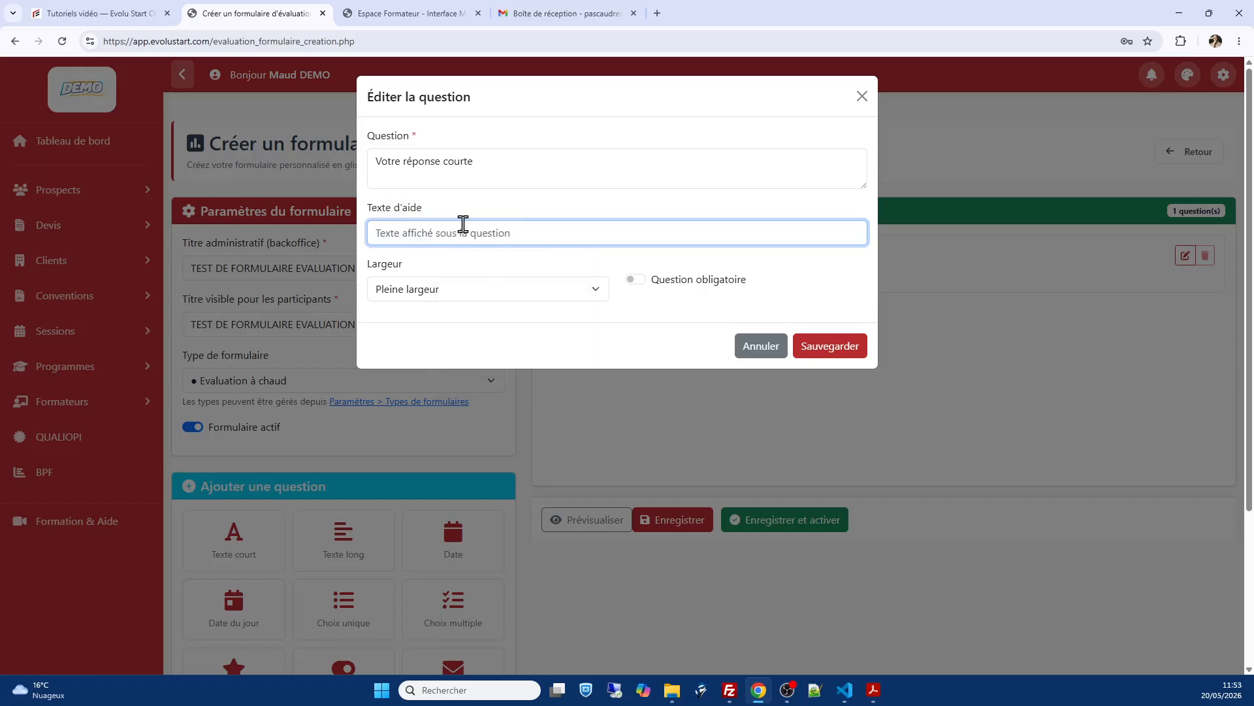
Step: Set the short-text question's help text to "Votre nom et prénom", make the question mandatory and save it
{"action": "type", "text": "Votre n"}
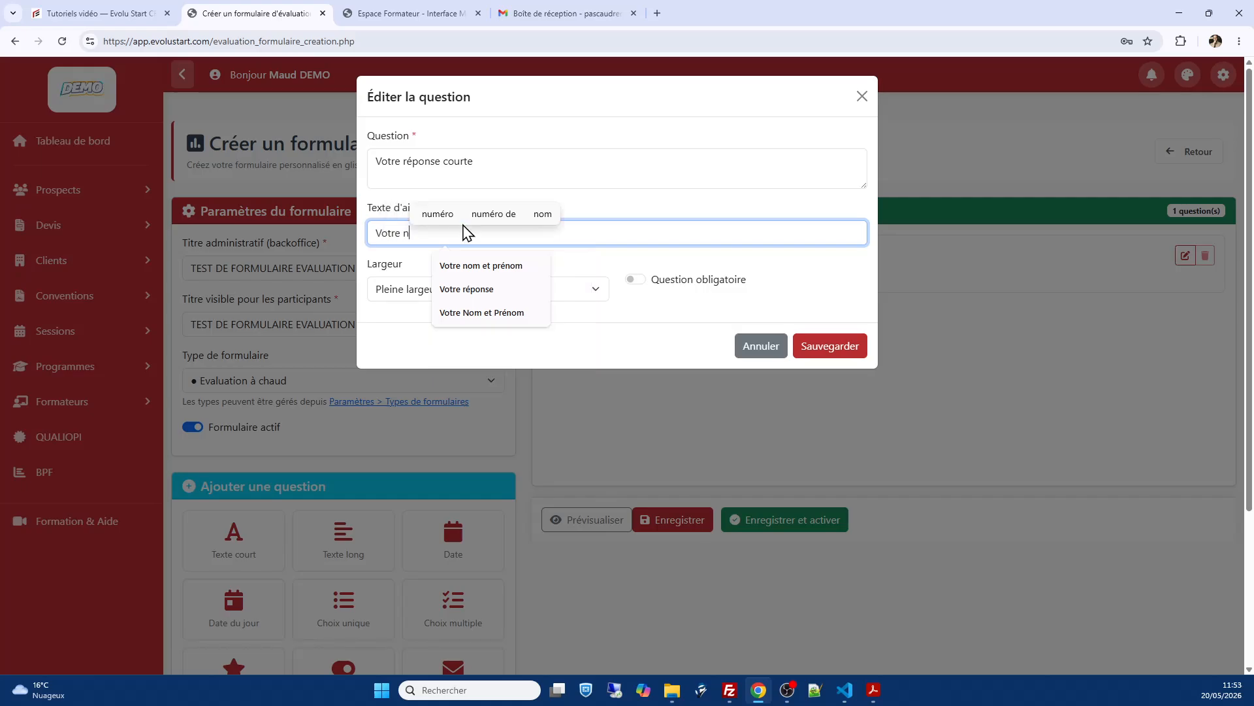
{"action": "type", "text": "om et "}
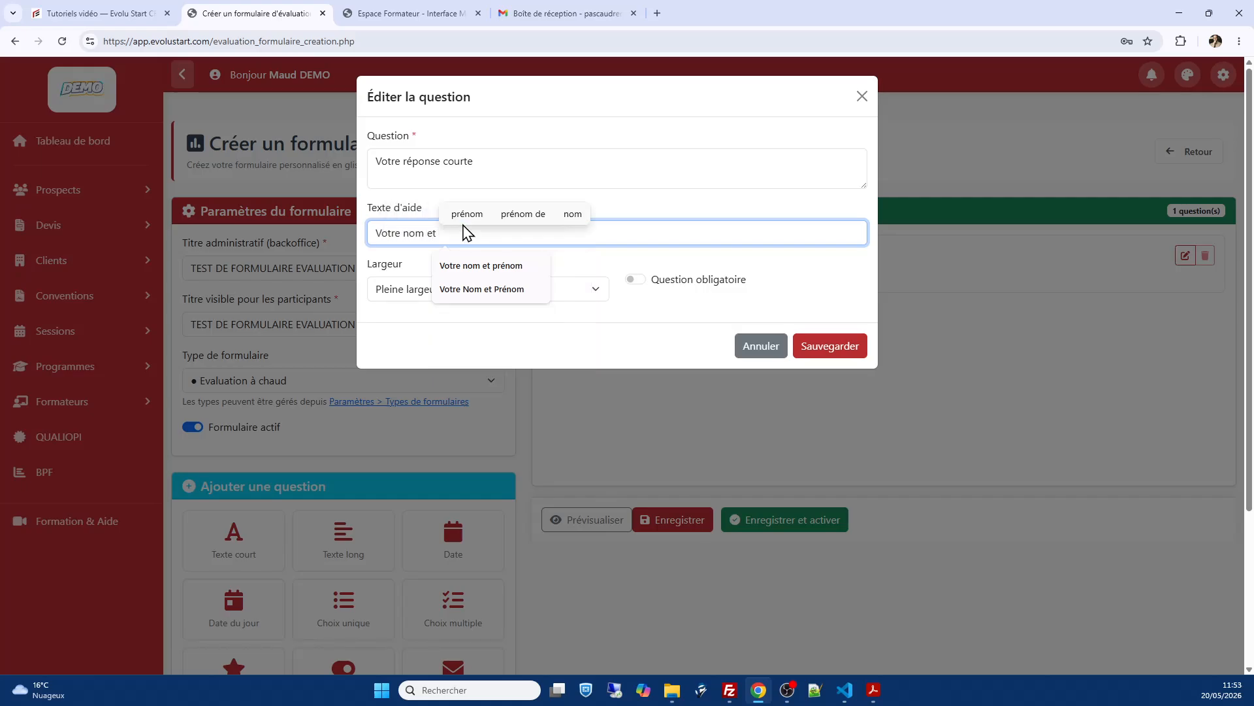
{"action": "type", "text": "préno"}
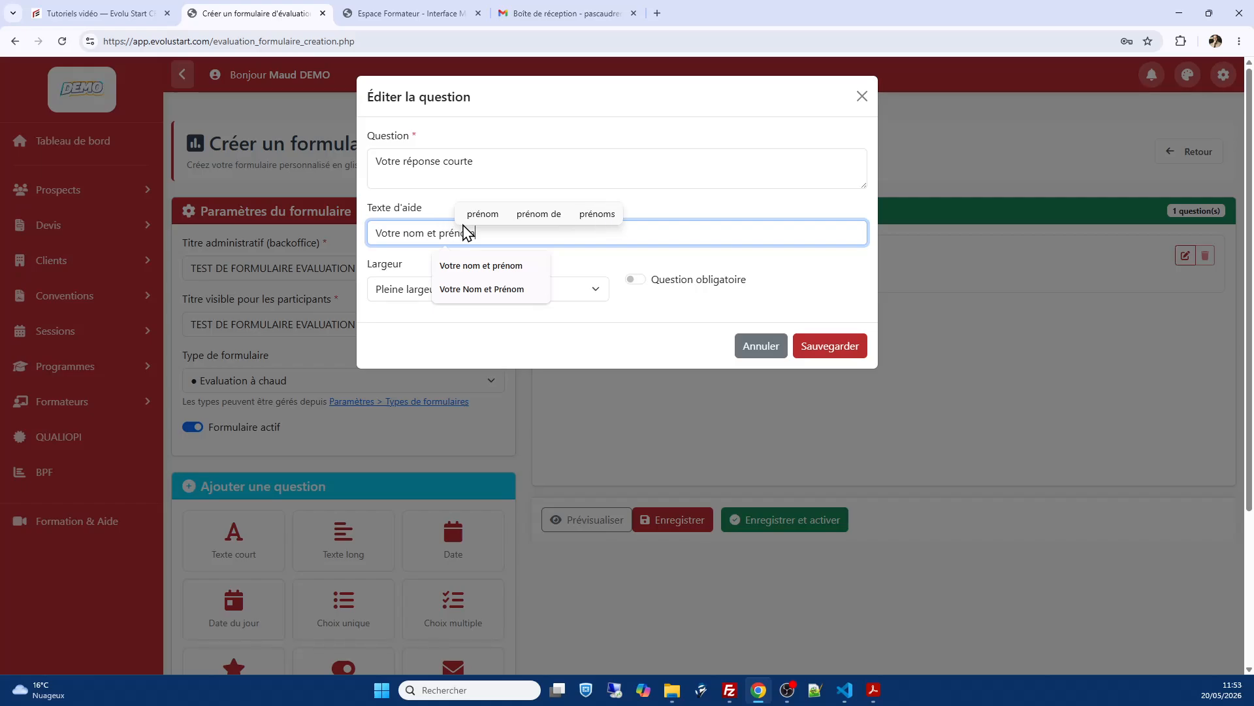
{"action": "type", "text": "m"}
{"action": "left_click", "coordinate": [655, 305]}
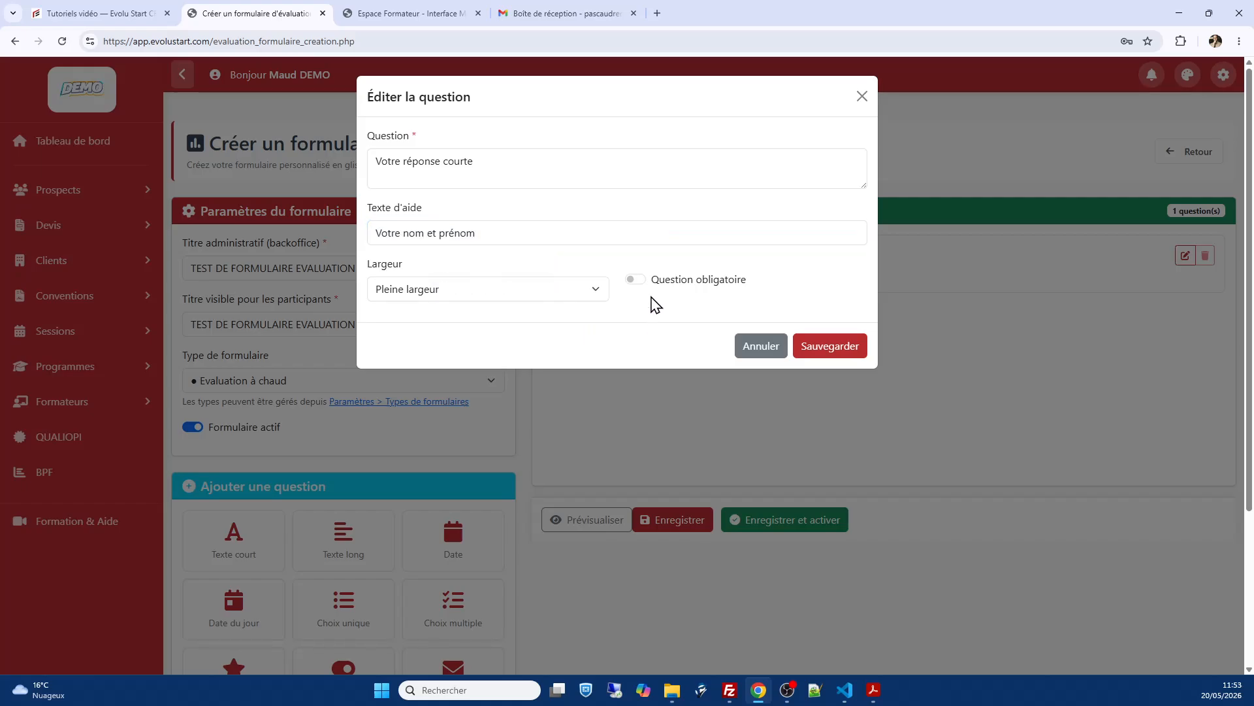
{"action": "left_click", "coordinate": [642, 283]}
{"action": "left_click", "coordinate": [845, 353]}
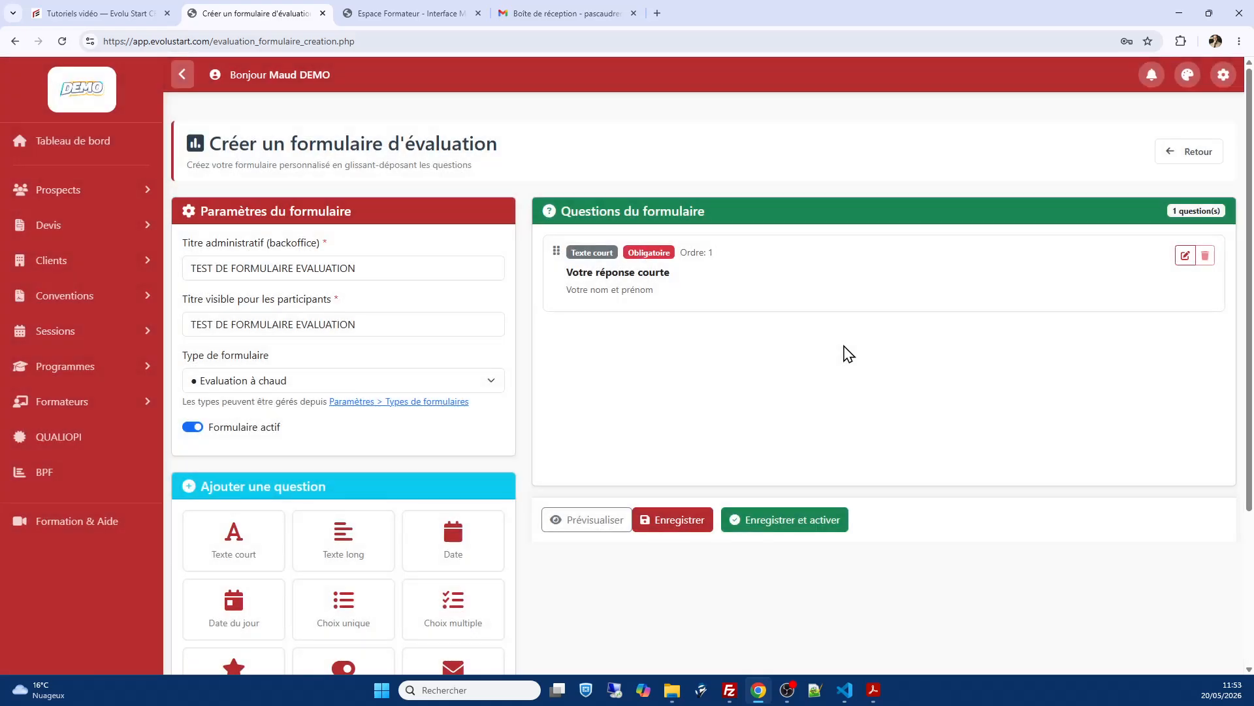
Step: Add a mandatory date question with the help text "Date de votre formation" and save it
{"action": "scroll", "coordinate": [840, 356], "scroll_direction": "down", "scroll_amount": 1}
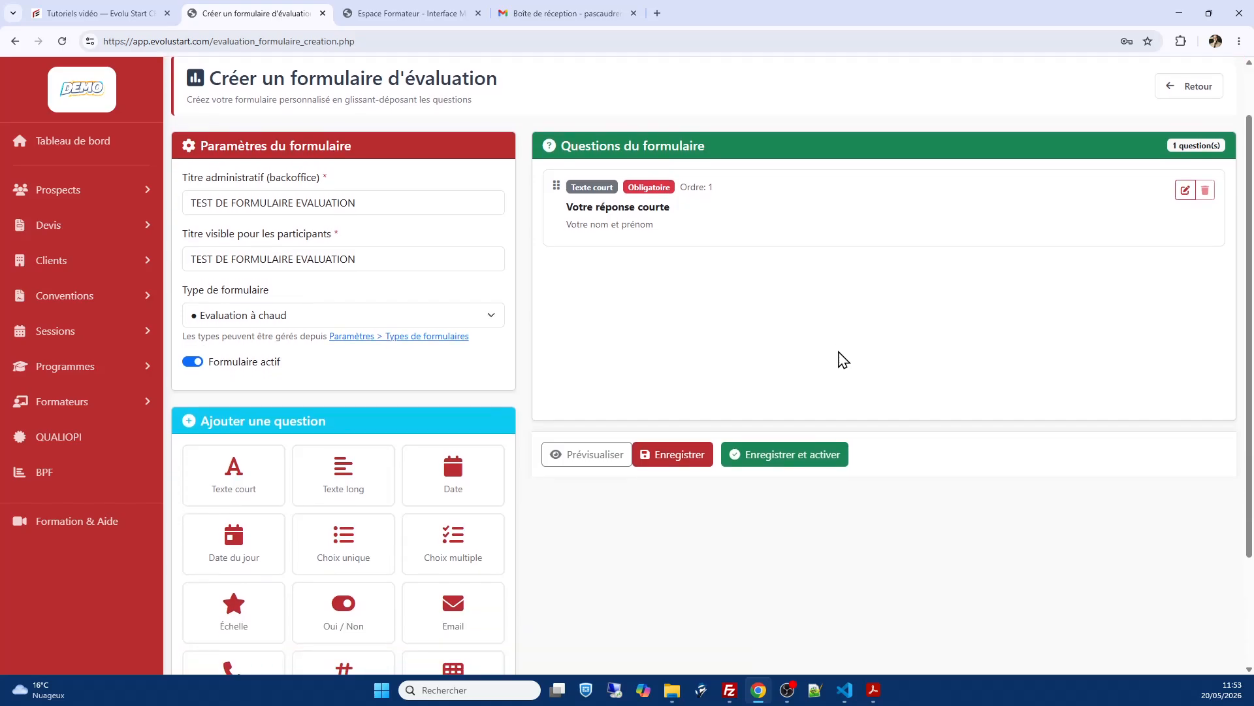
{"action": "left_click", "coordinate": [456, 482]}
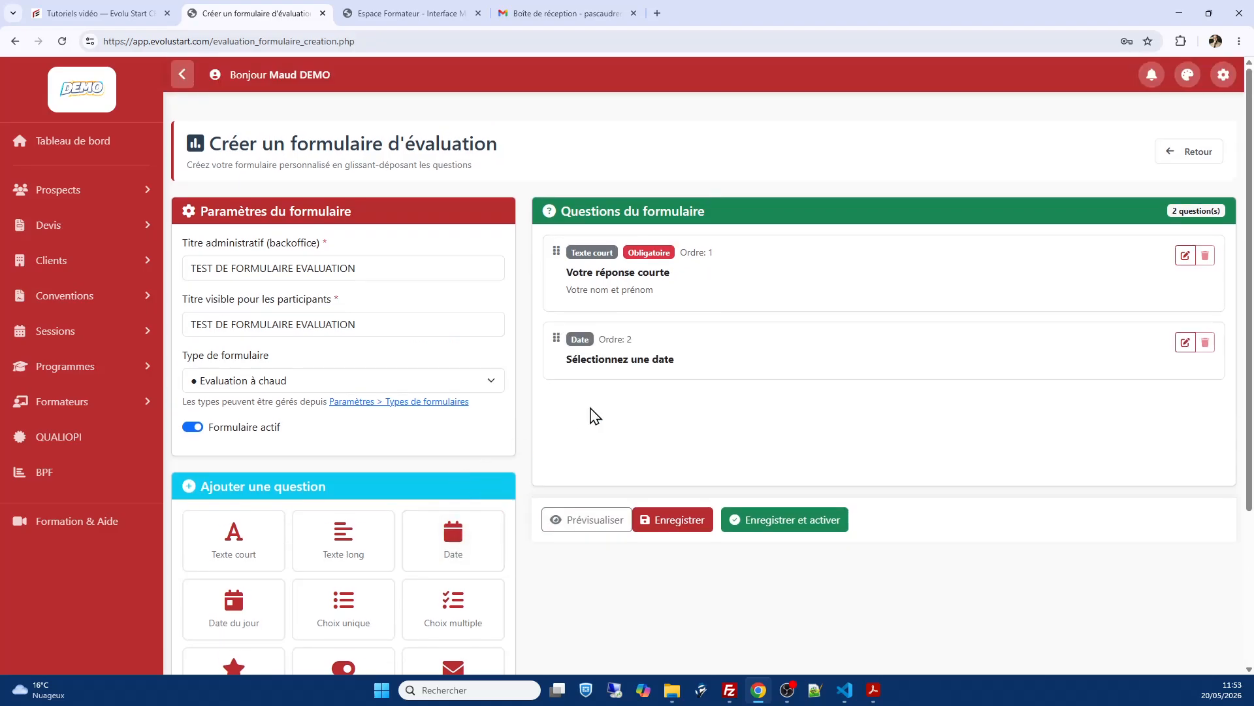
{"action": "left_click", "coordinate": [1185, 344]}
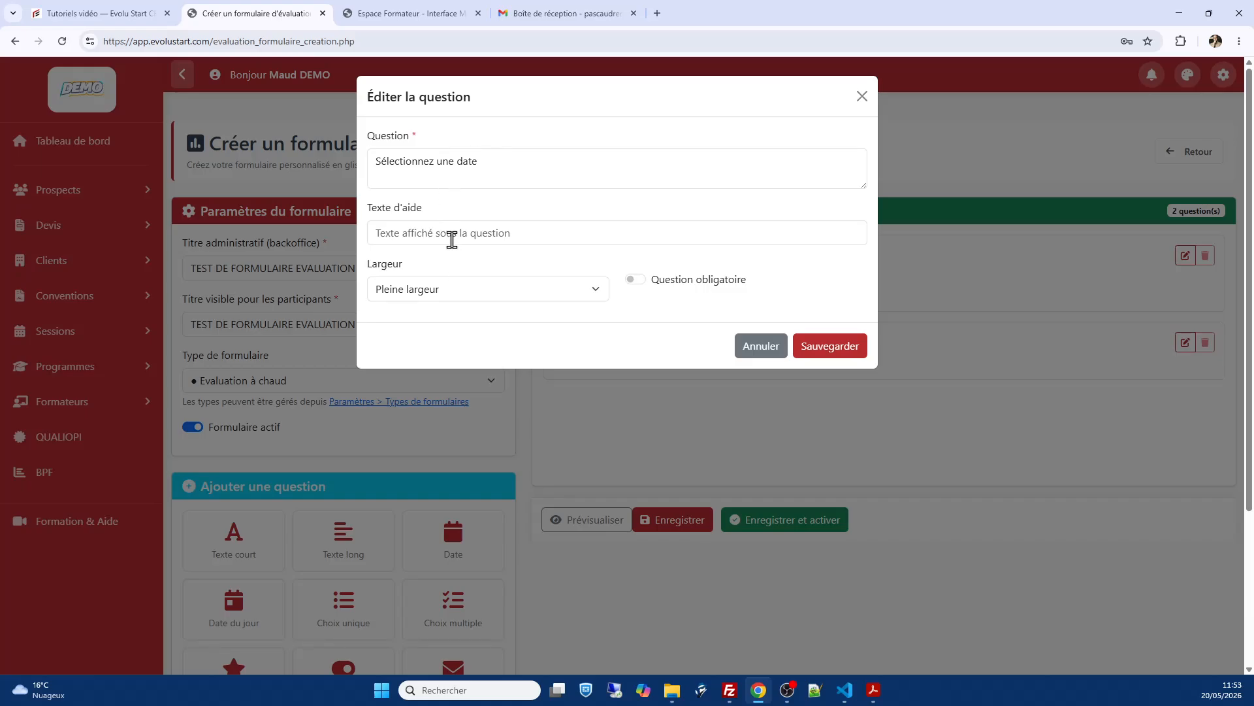
{"action": "left_click", "coordinate": [452, 240]}
{"action": "type", "text": "Date"}
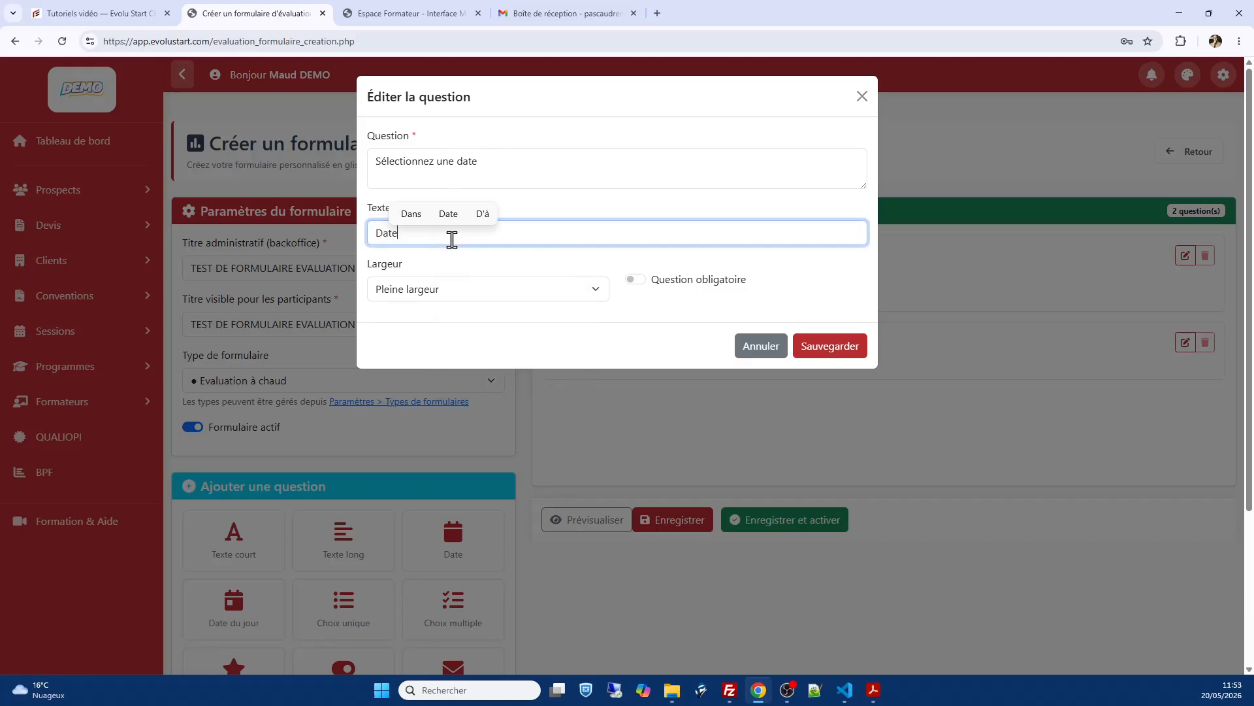
{"action": "type", "text": " de votr"}
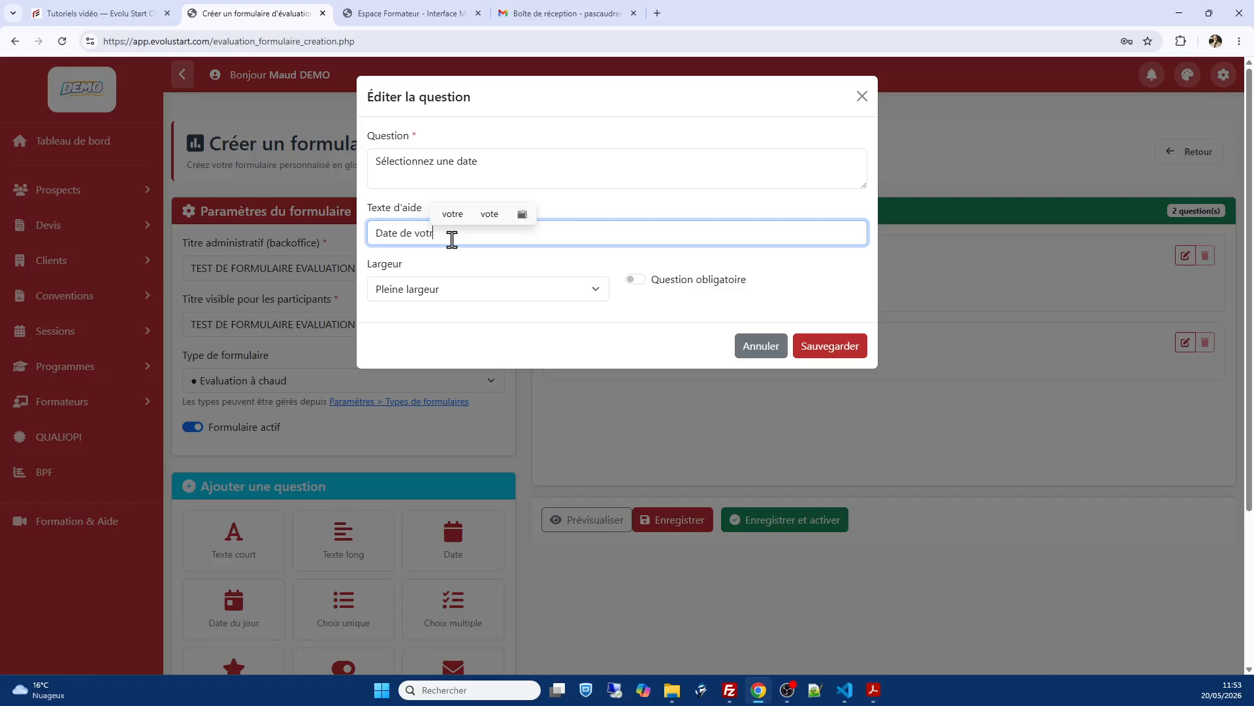
{"action": "type", "text": "e formation"}
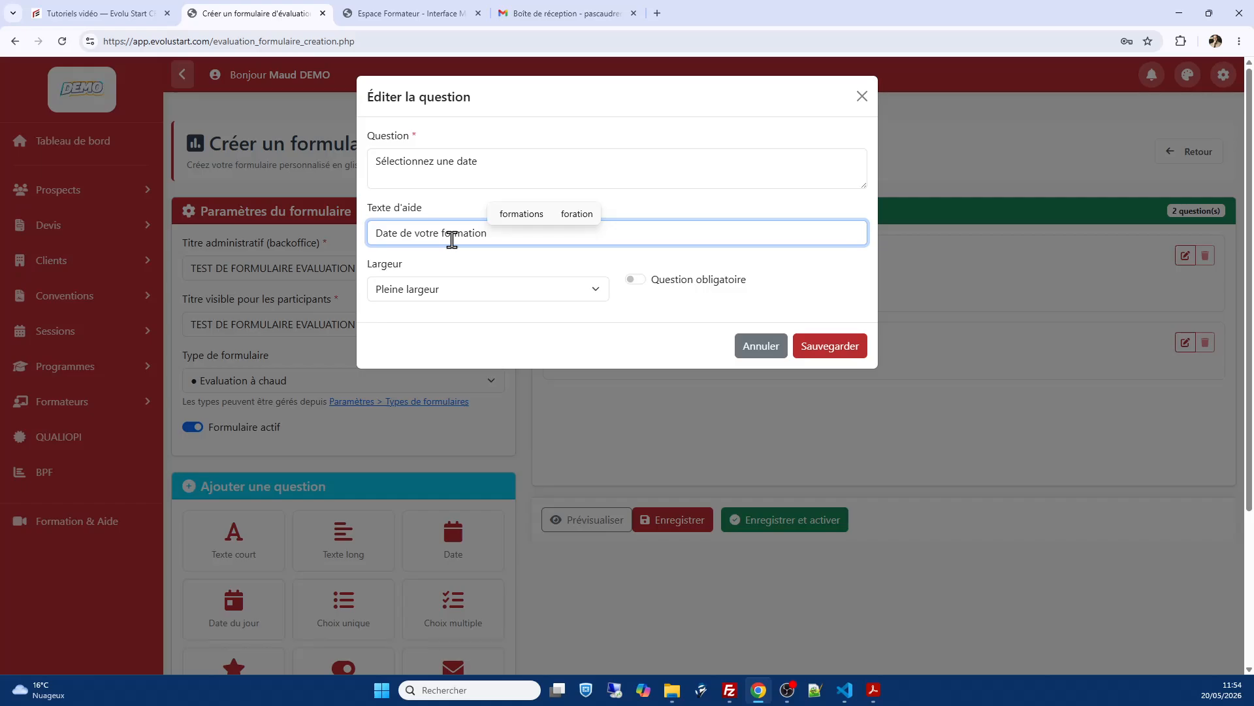
{"action": "left_click", "coordinate": [637, 280]}
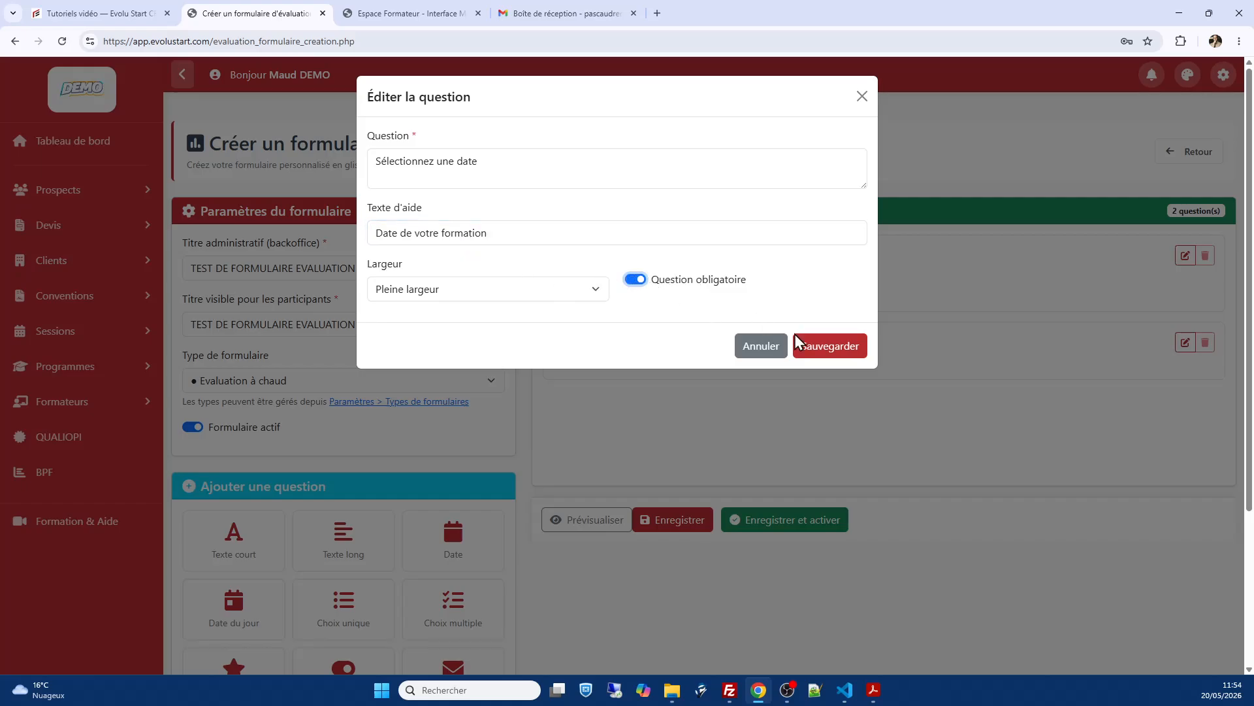
{"action": "left_click", "coordinate": [838, 351]}
{"action": "scroll", "coordinate": [835, 337], "scroll_direction": "down", "scroll_amount": 3}
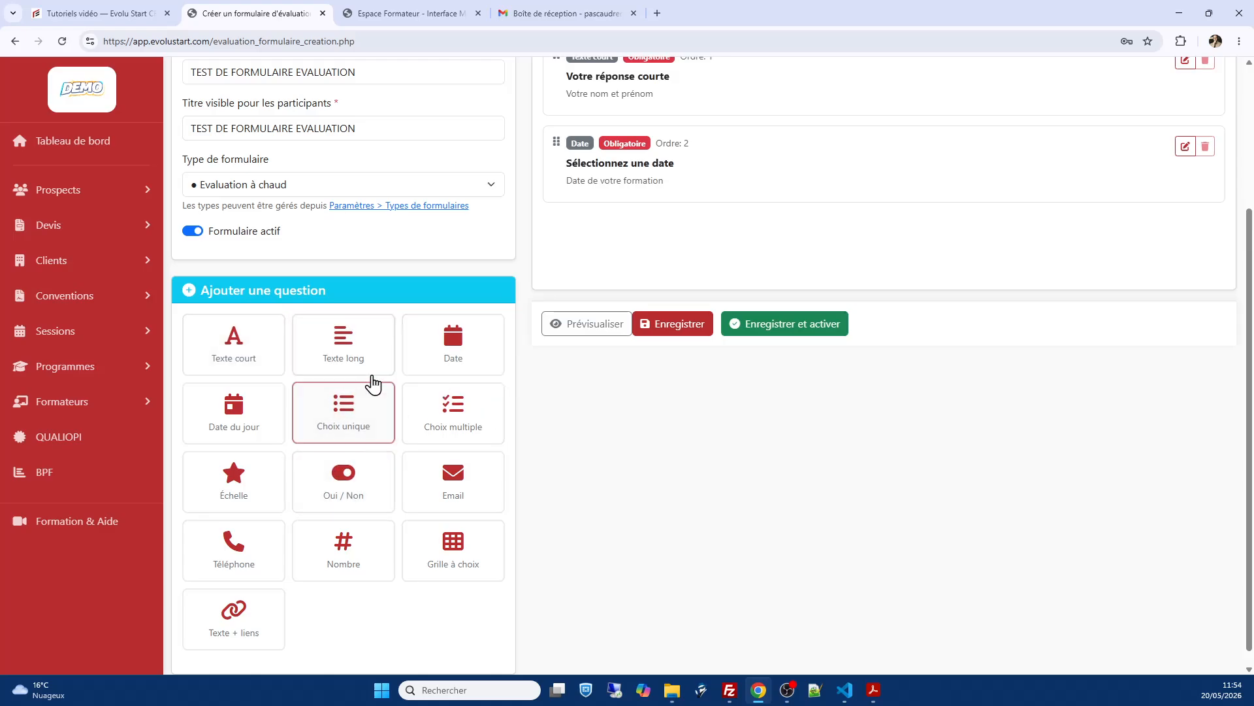
Step: Add a mandatory Oui / Non question with the help text "Avez-vous été satisfait de votre formation ?" and save it
{"action": "left_click", "coordinate": [358, 482]}
{"action": "scroll", "coordinate": [359, 482], "scroll_direction": "up", "scroll_amount": 2}
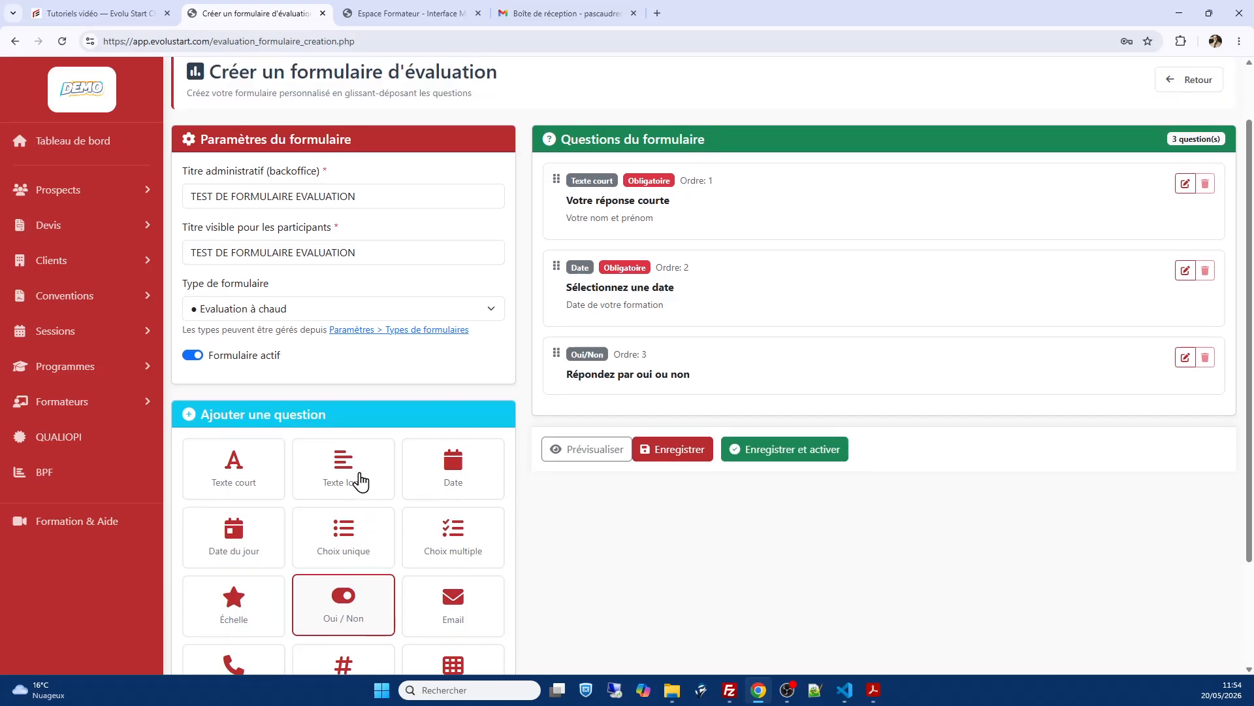
{"action": "left_click", "coordinate": [1185, 357]}
{"action": "left_click", "coordinate": [500, 230]}
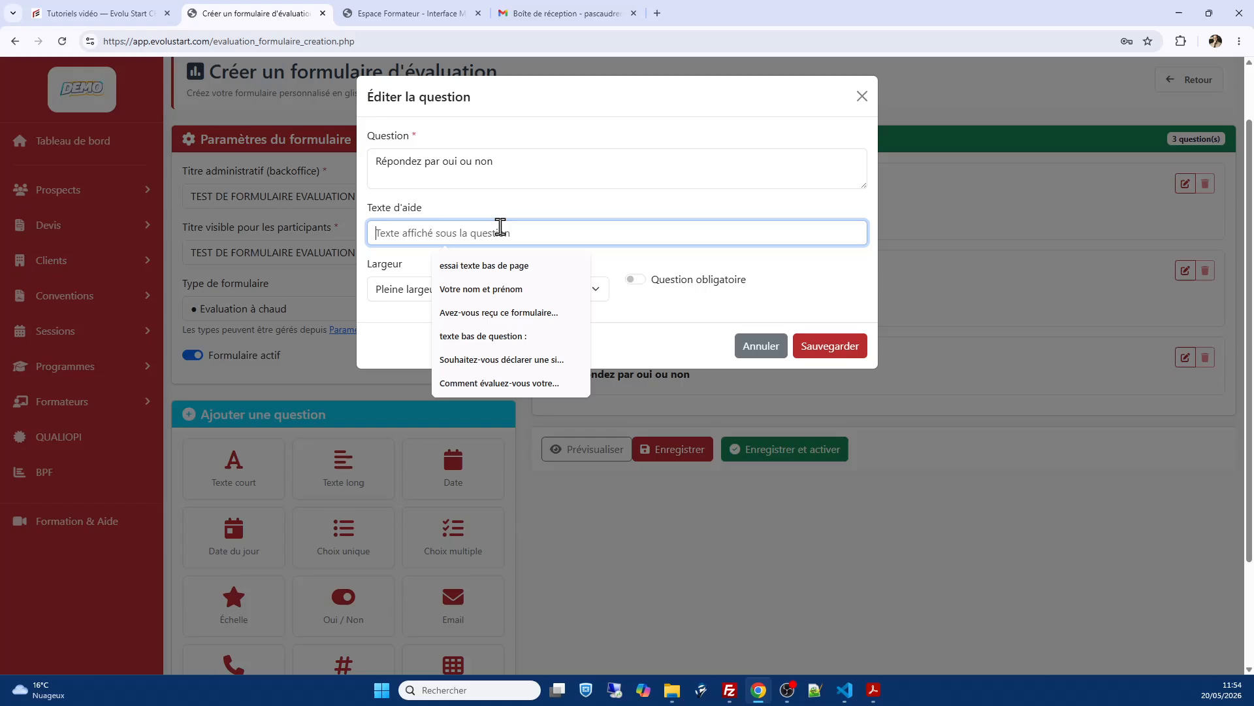
{"action": "type", "text": "Avez"}
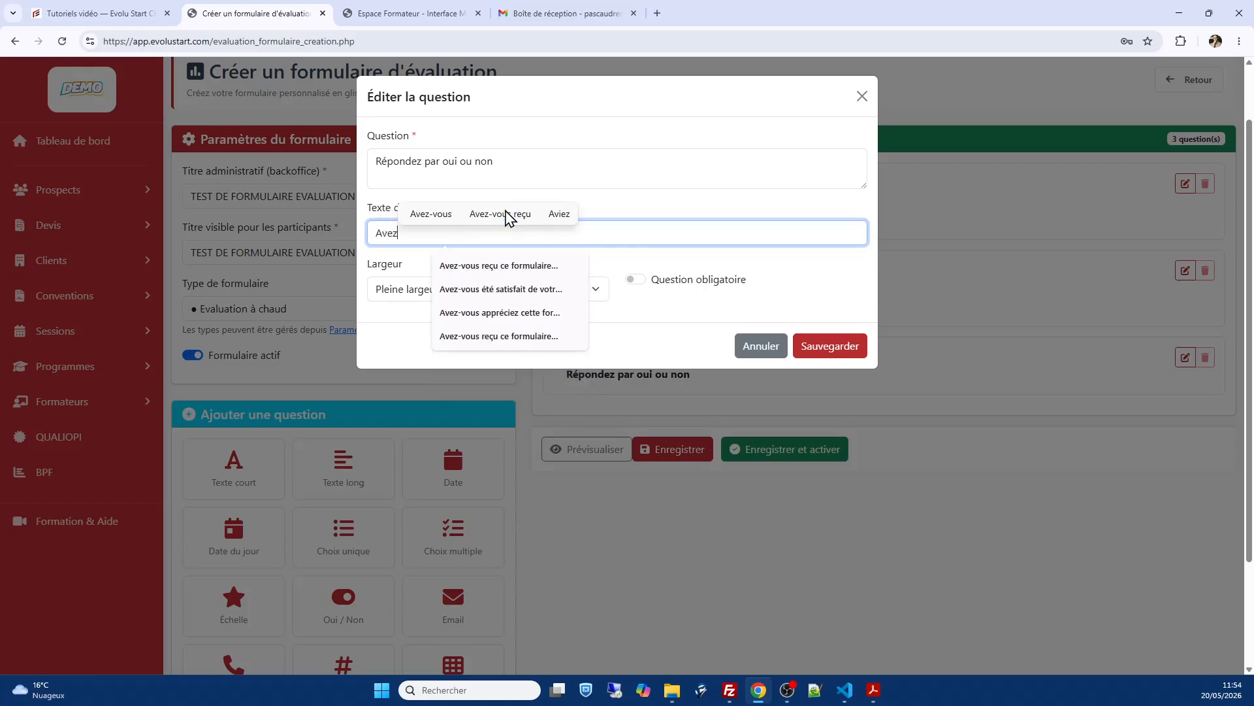
{"action": "type", "text": "-vou"}
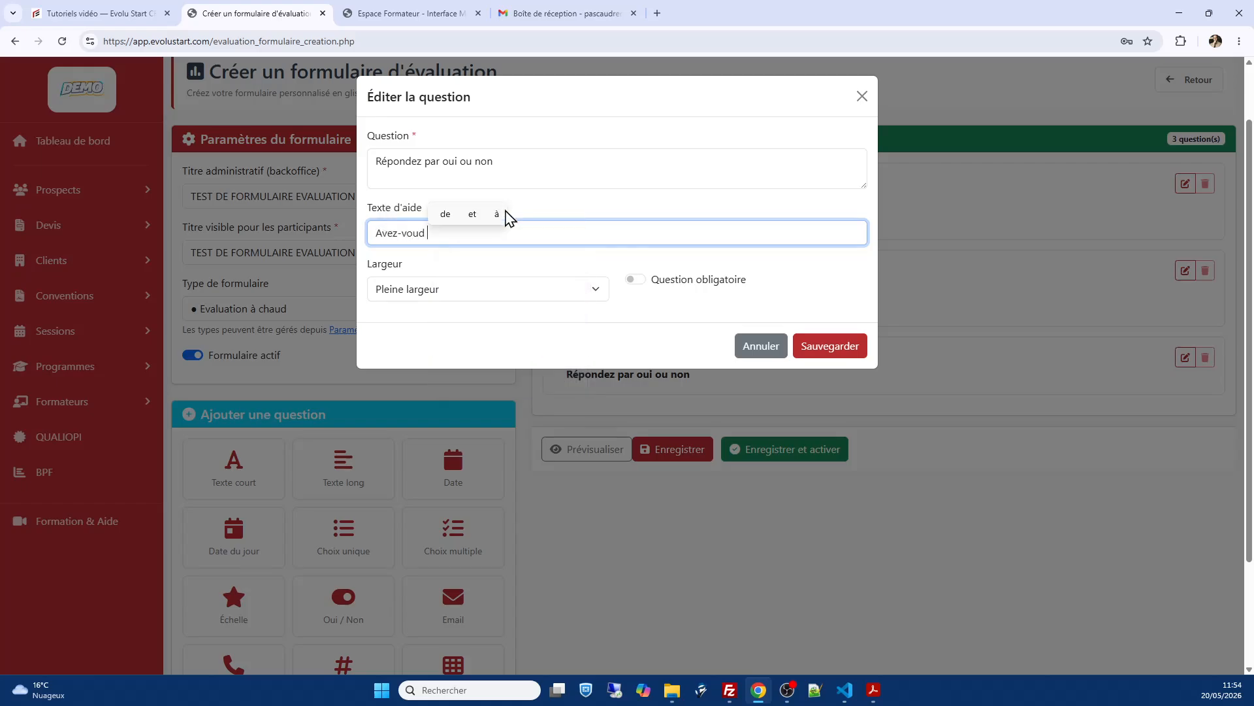
{"action": "type", "text": "s "}
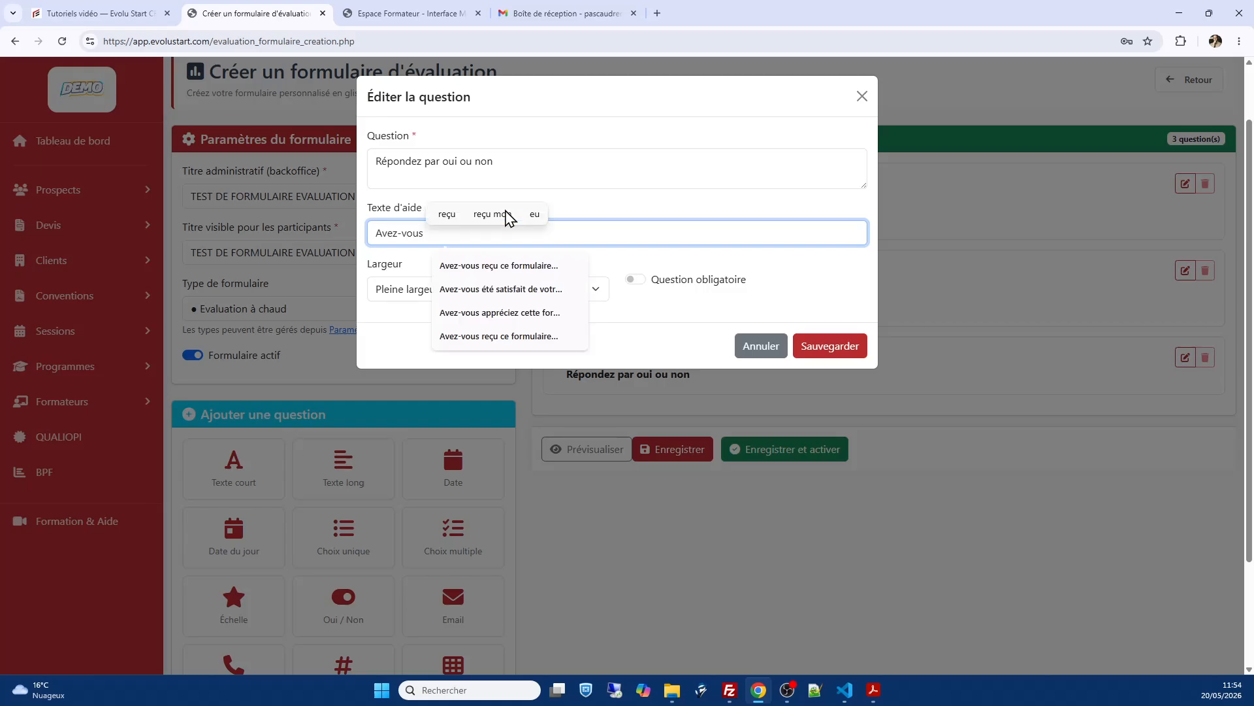
{"action": "type", "text": "été"}
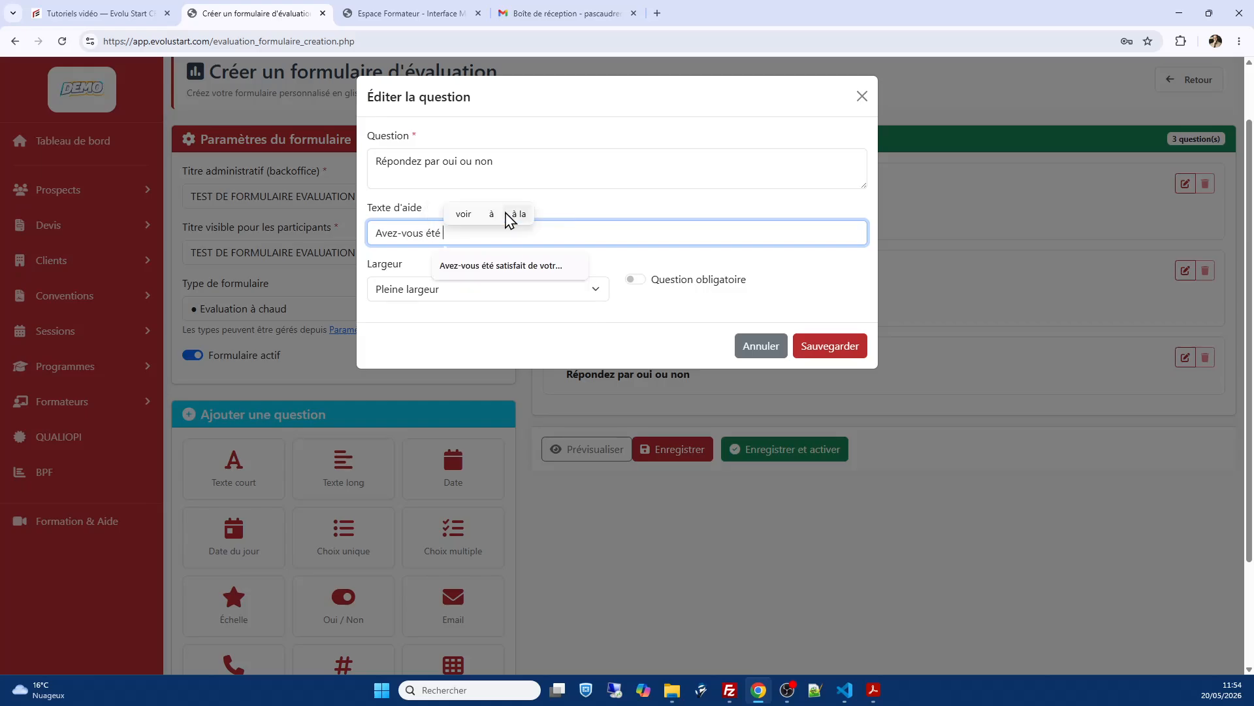
{"action": "left_click", "coordinate": [510, 265]}
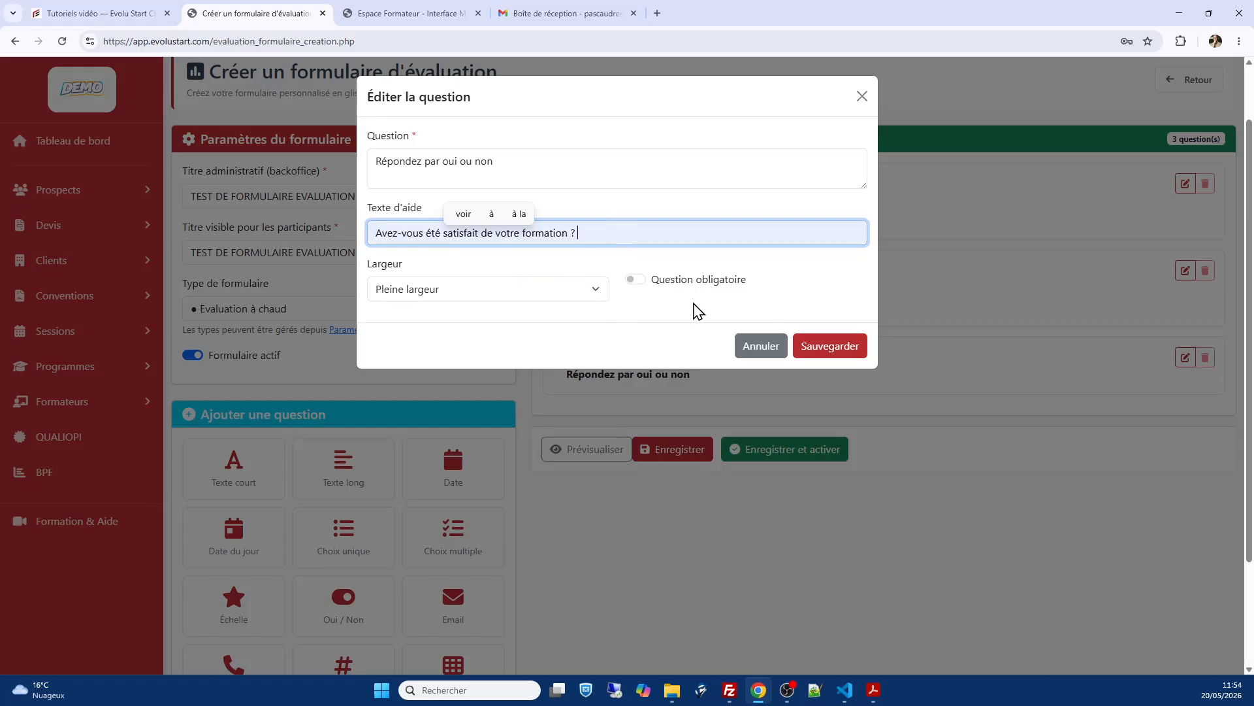
{"action": "left_click", "coordinate": [636, 281]}
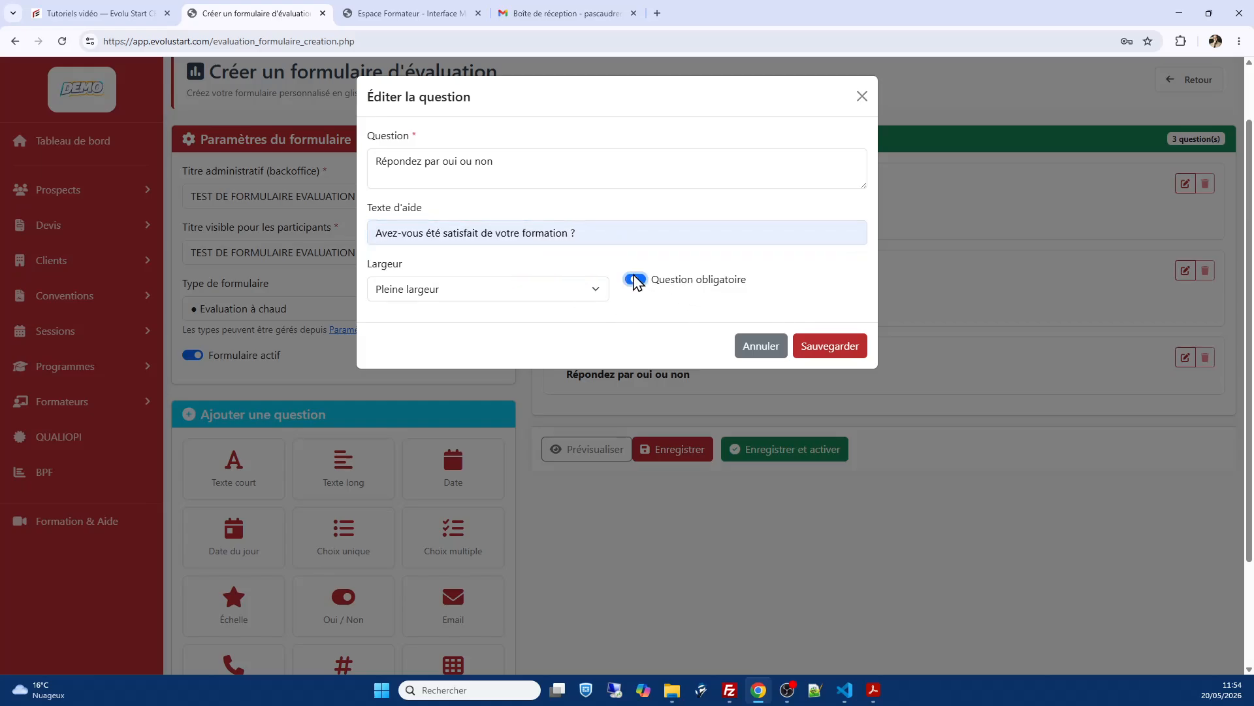
{"action": "left_click", "coordinate": [830, 347]}
Step: Add an Email question and a Téléphone question at the end of the form
{"action": "scroll", "coordinate": [829, 347], "scroll_direction": "down", "scroll_amount": 2}
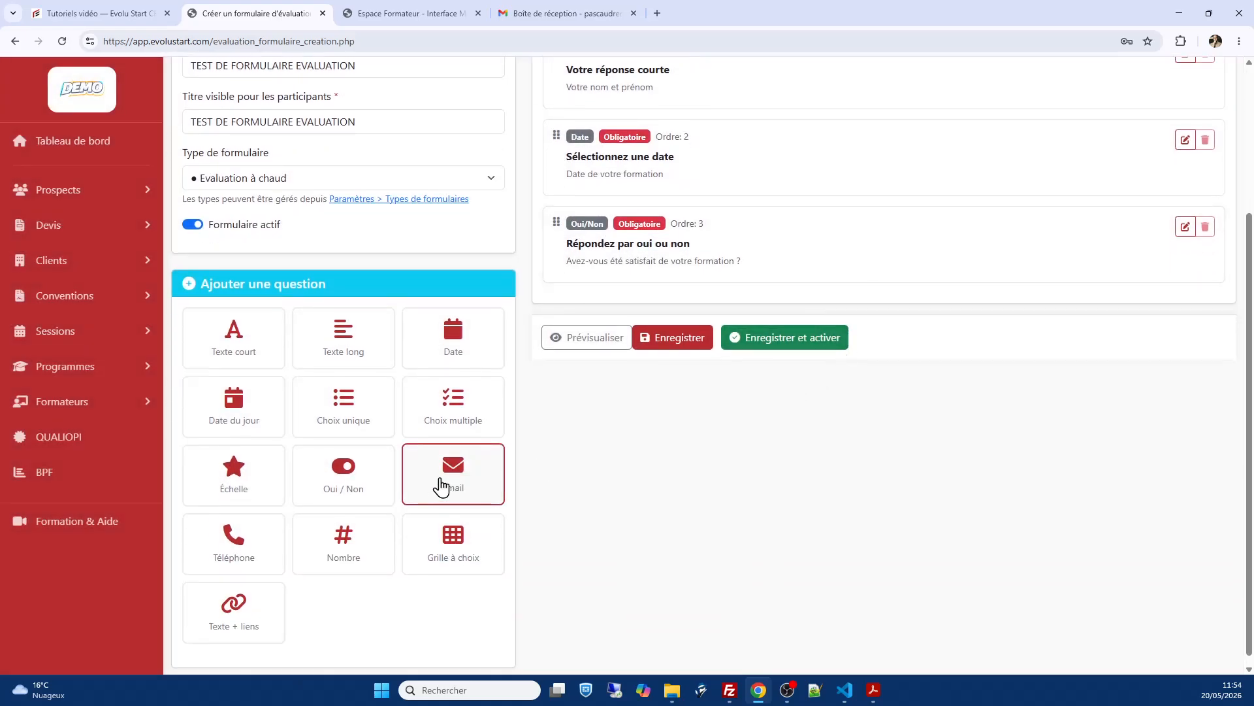
{"action": "left_click", "coordinate": [476, 471]}
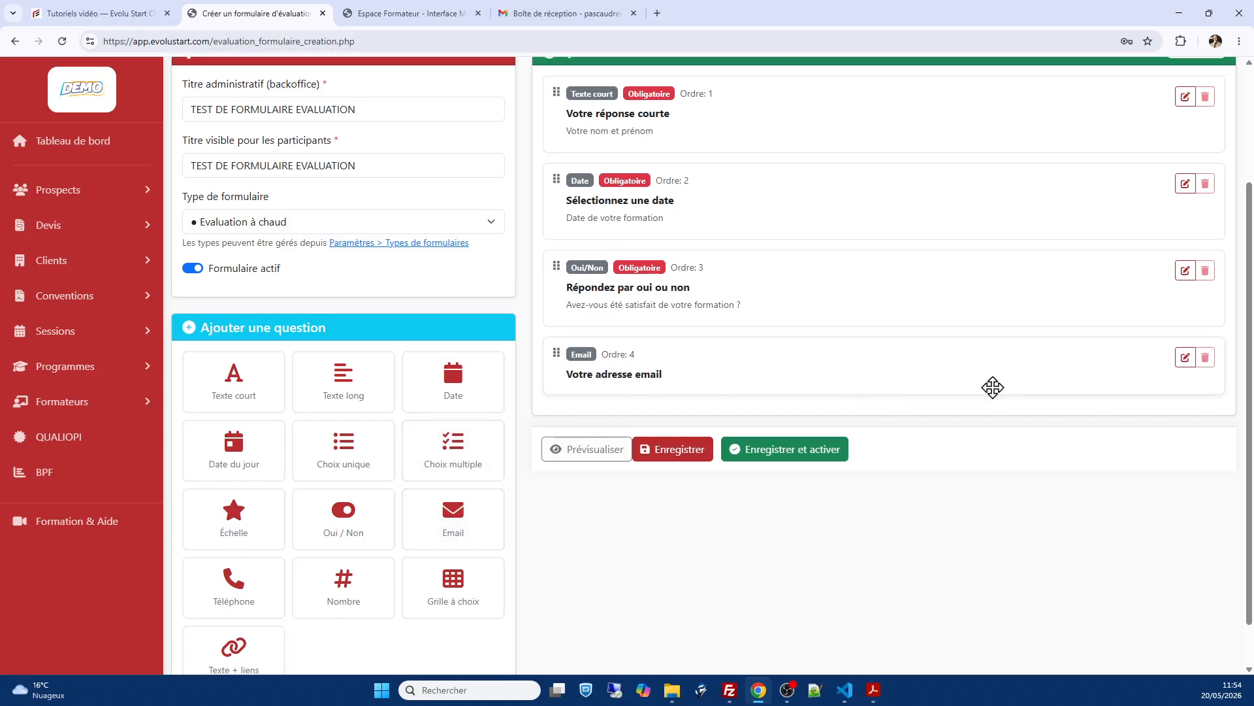
{"action": "left_click", "coordinate": [259, 586]}
{"action": "scroll", "coordinate": [249, 581], "scroll_direction": "down", "scroll_amount": 1}
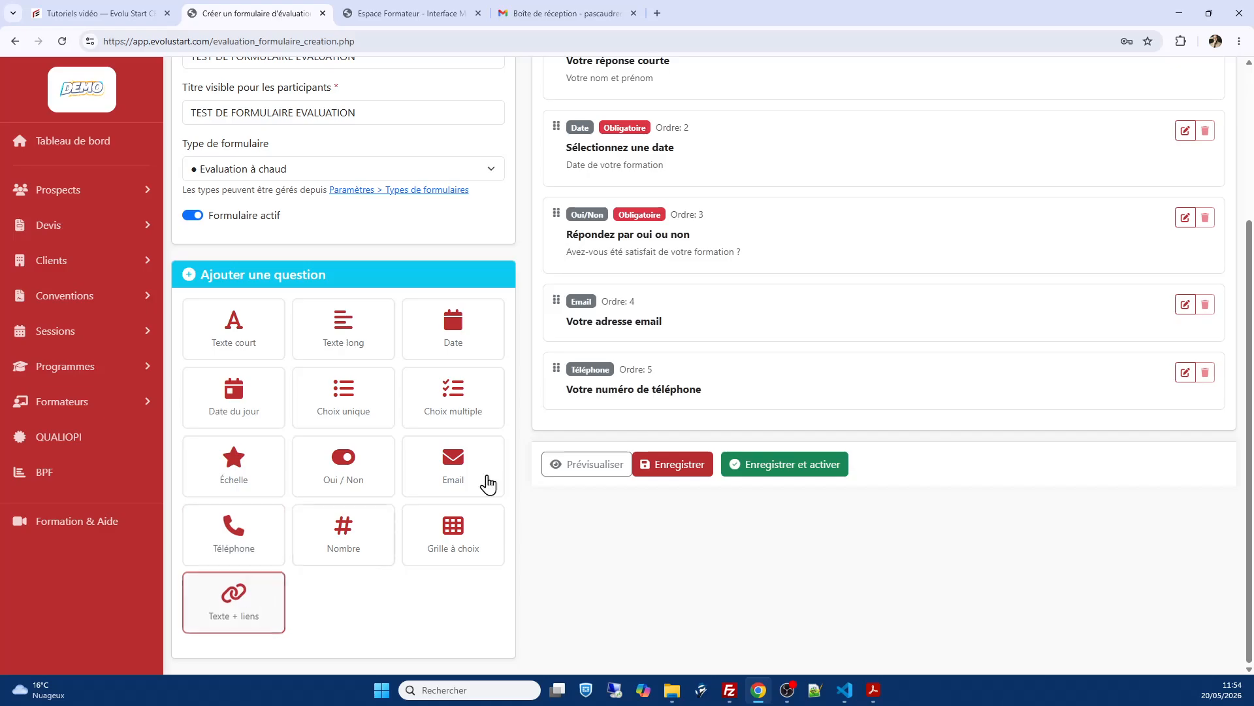
Step: Make the "Votre adresse email" question mandatory and save it, leaving the phone question optional
{"action": "left_click", "coordinate": [1184, 374]}
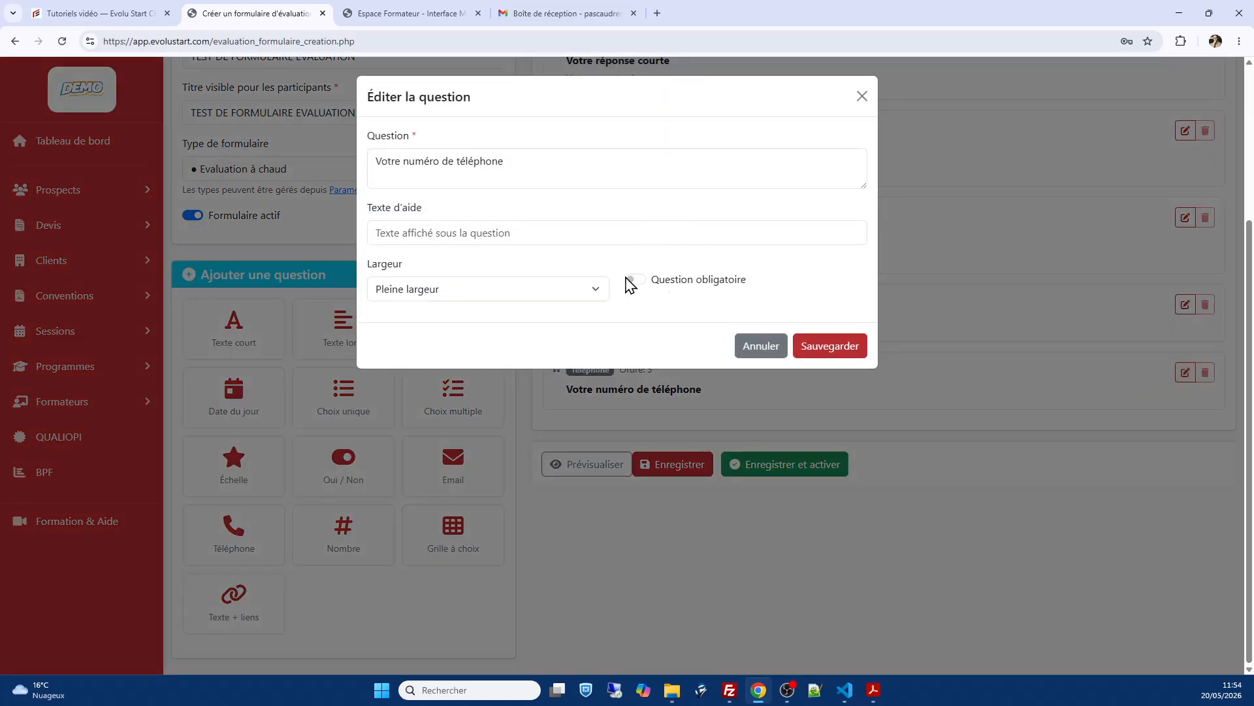
{"action": "left_click", "coordinate": [758, 356]}
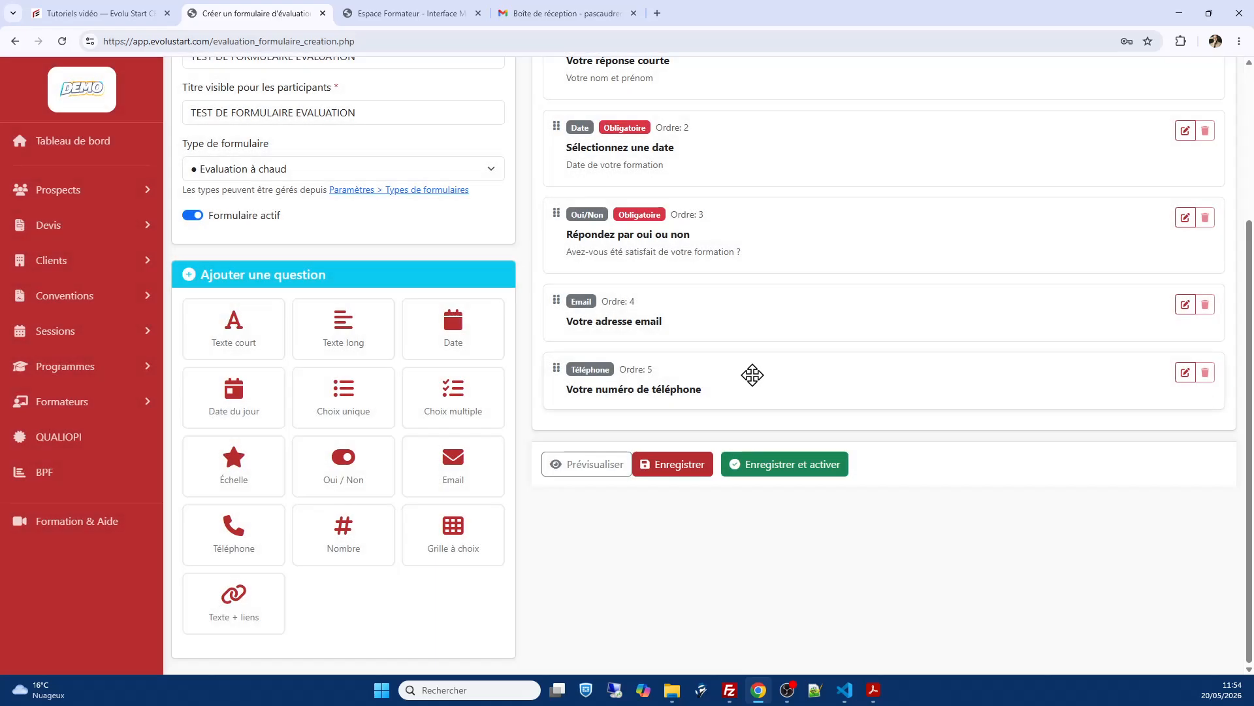
{"action": "left_click", "coordinate": [1185, 305]}
{"action": "left_click", "coordinate": [633, 281]}
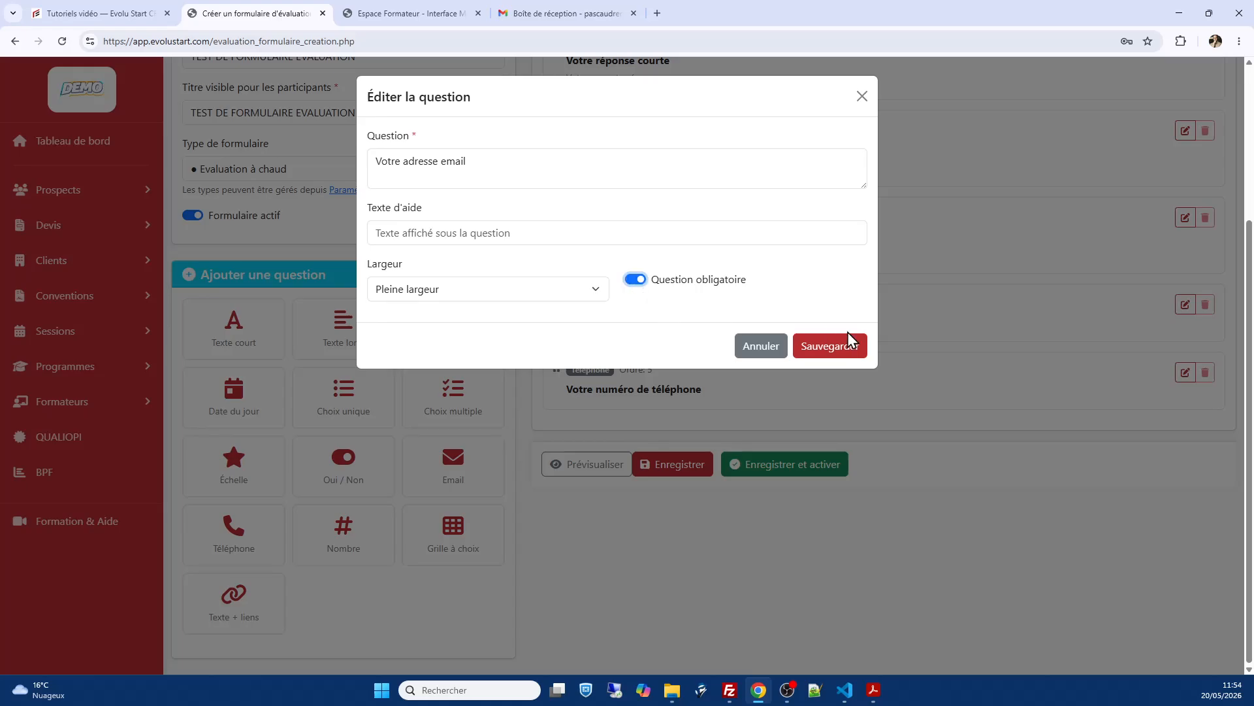
{"action": "left_click", "coordinate": [843, 361]}
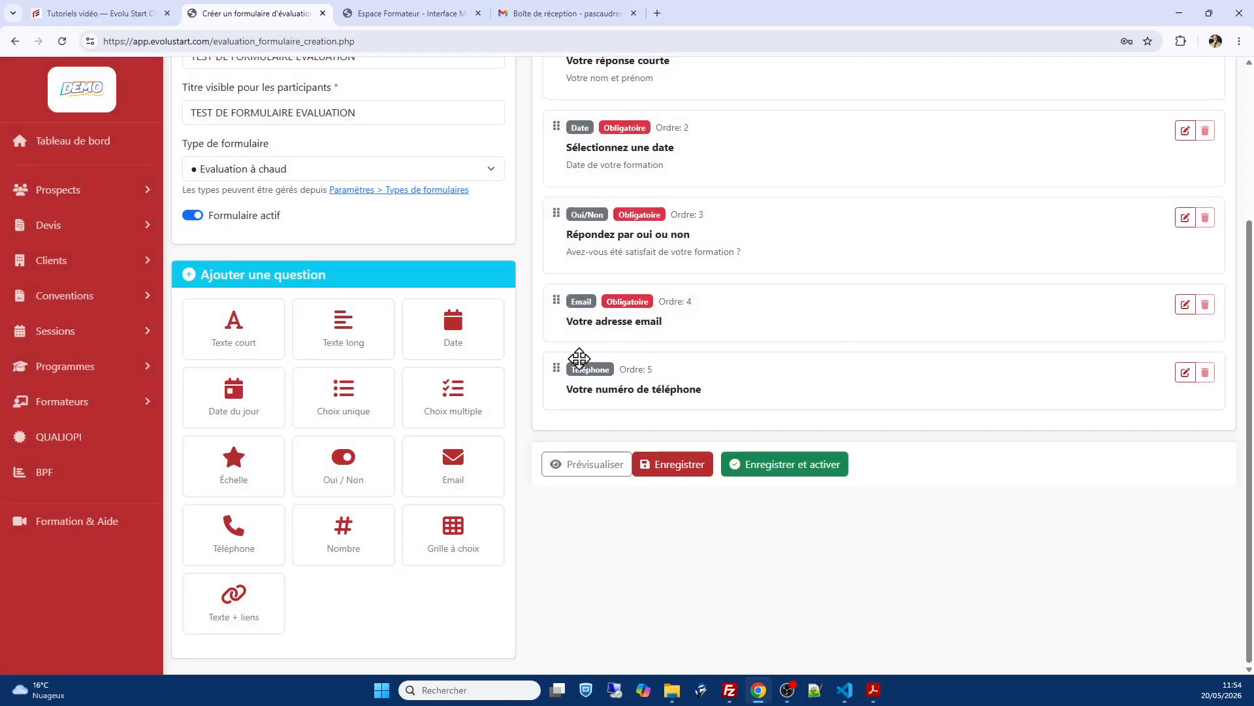
Step: Try reordering the questions by moving the phone question above the email question, and restore their original order
{"action": "left_click_drag", "start_coordinate": [556, 367], "coordinate": [558, 292]}
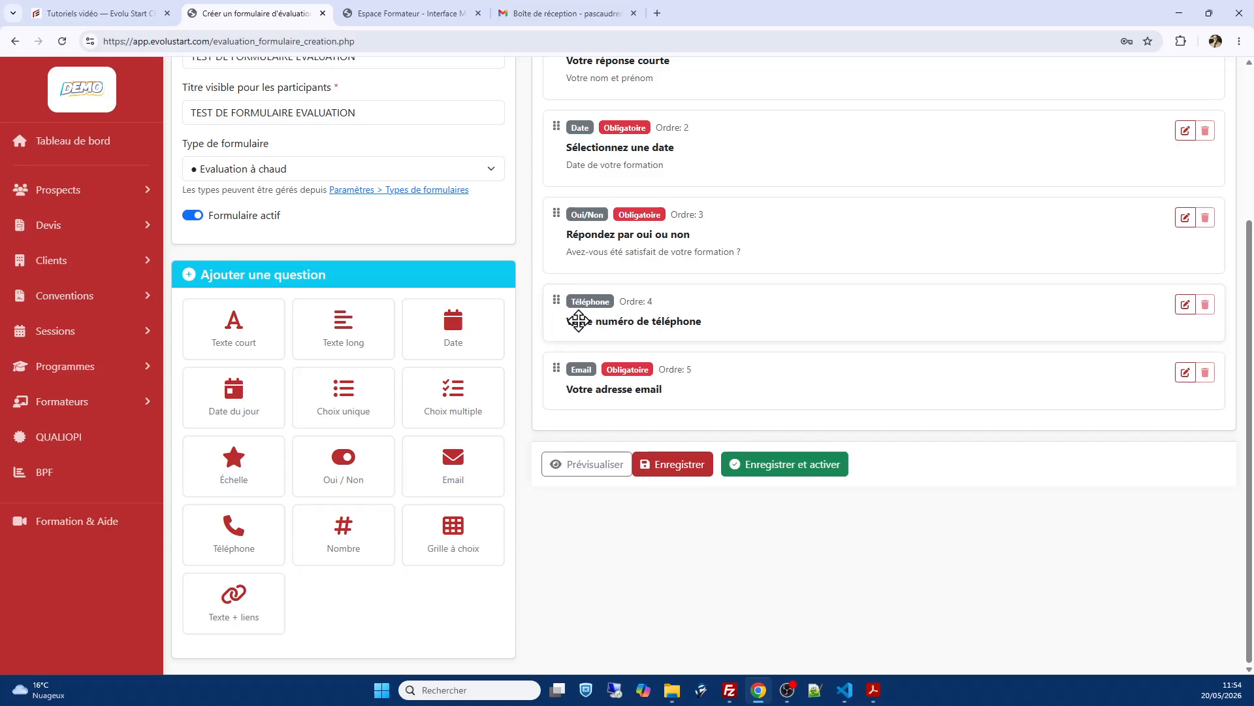
{"action": "mouse_move", "coordinate": [560, 305]}
{"action": "left_mouse_down"}
{"action": "mouse_move", "coordinate": [577, 389]}
{"action": "mouse_move", "coordinate": [575, 323]}
{"action": "mouse_move", "coordinate": [557, 289]}
{"action": "left_mouse_up"}
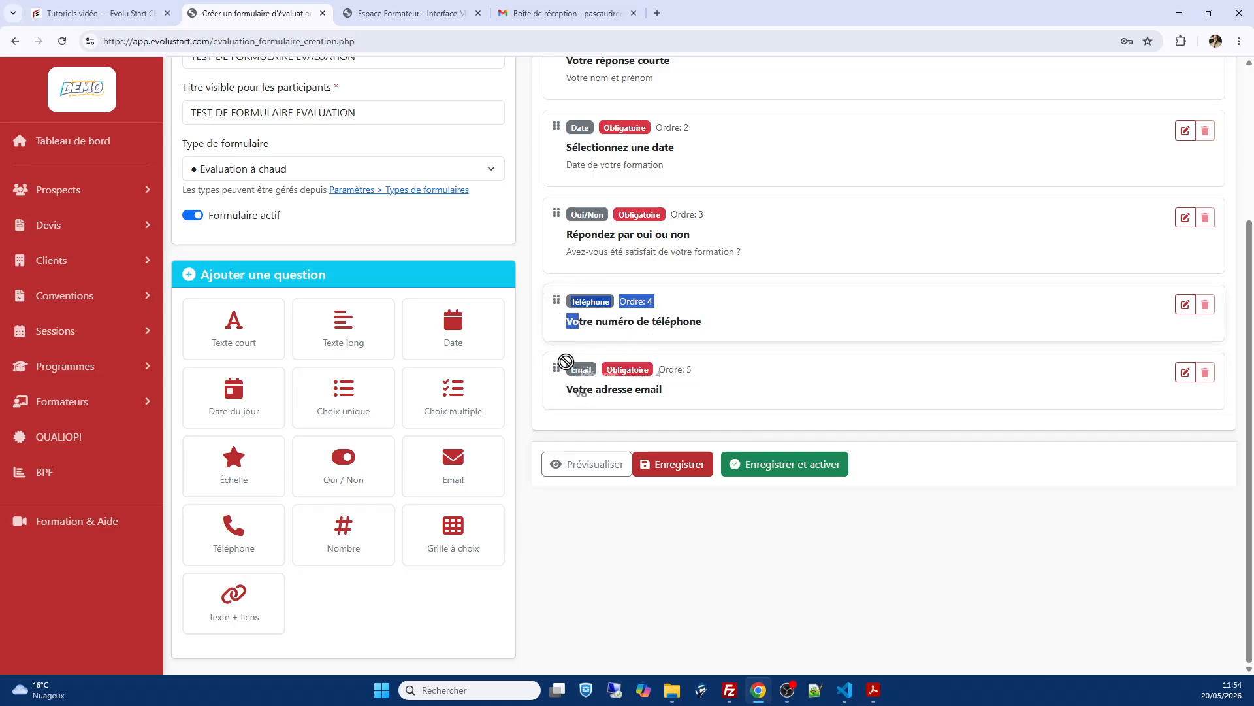
{"action": "triple_click", "coordinate": [557, 319]}
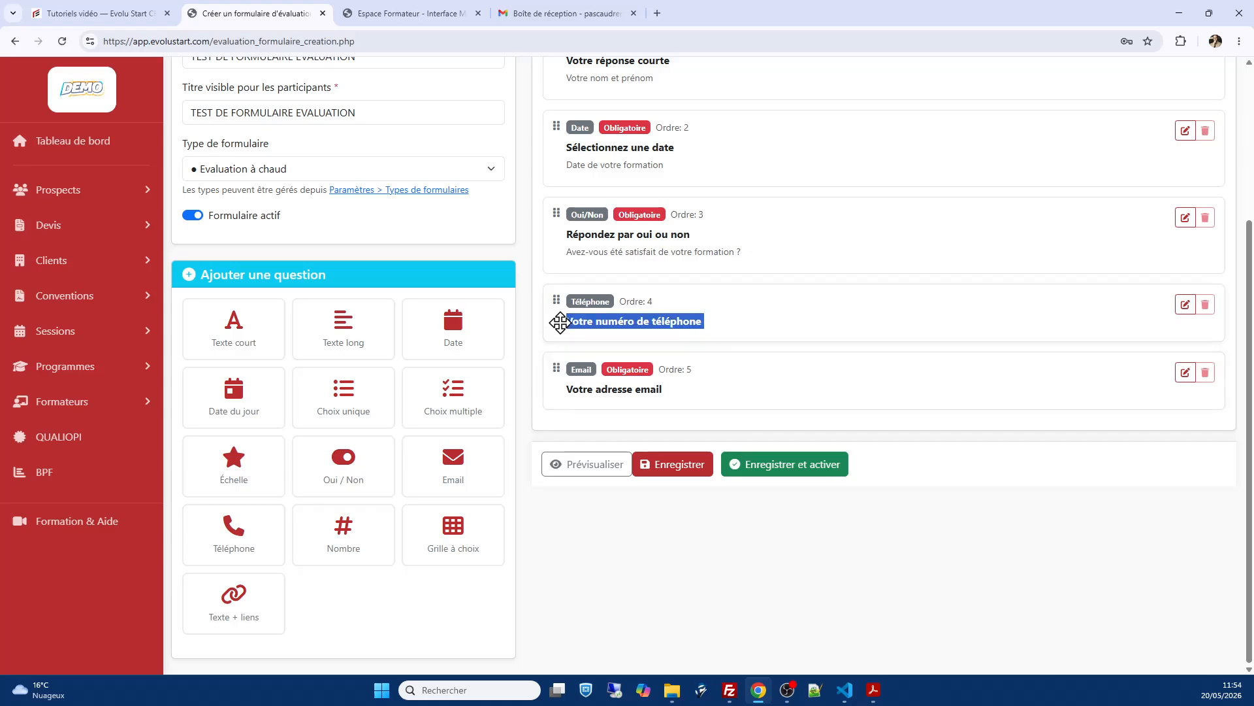
{"action": "left_click", "coordinate": [562, 291], "text": "shift"}
{"action": "left_click", "coordinate": [993, 485]}
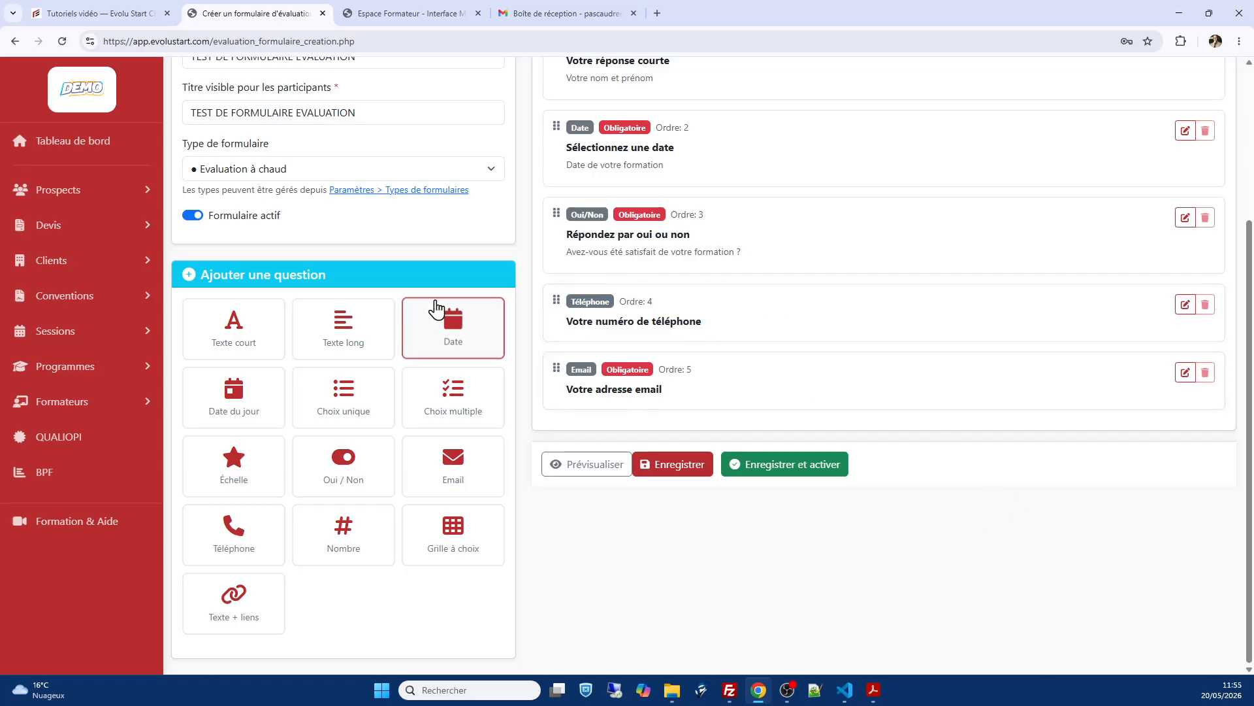
{"action": "left_click_drag", "start_coordinate": [556, 366], "coordinate": [562, 303]}
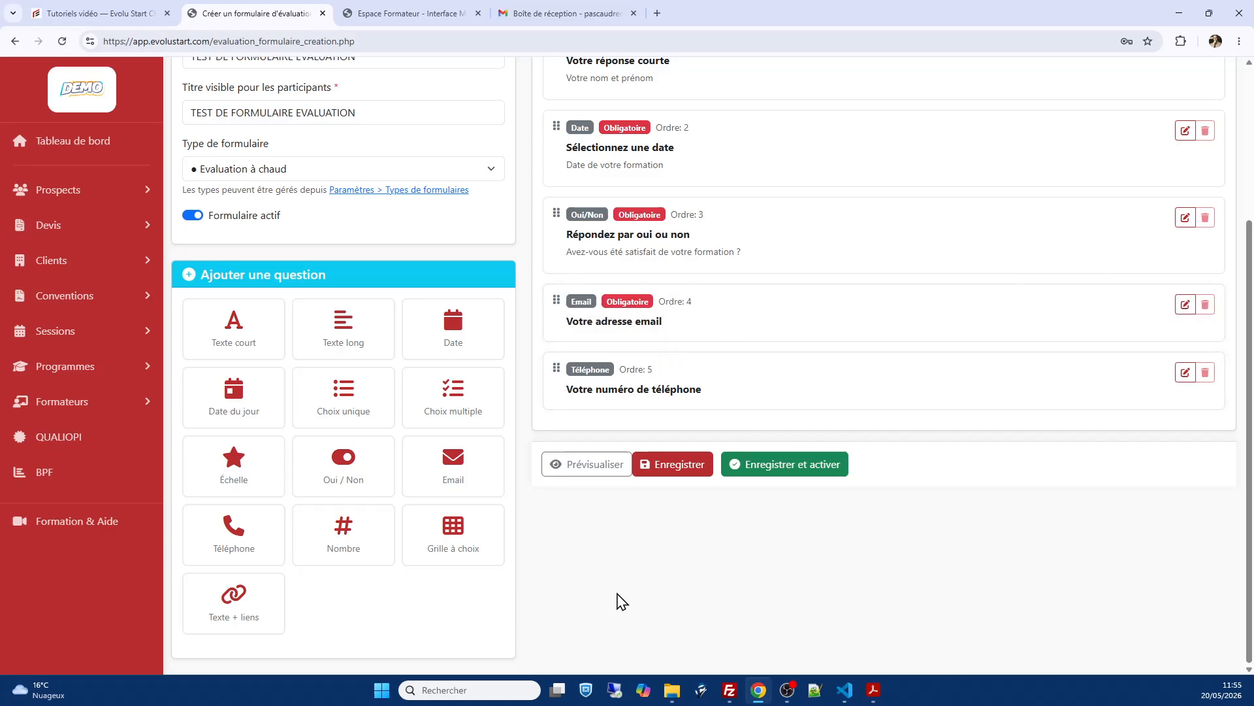
Step: Preview the form as respondents see it, look through all its questions and close the preview
{"action": "left_click", "coordinate": [586, 465]}
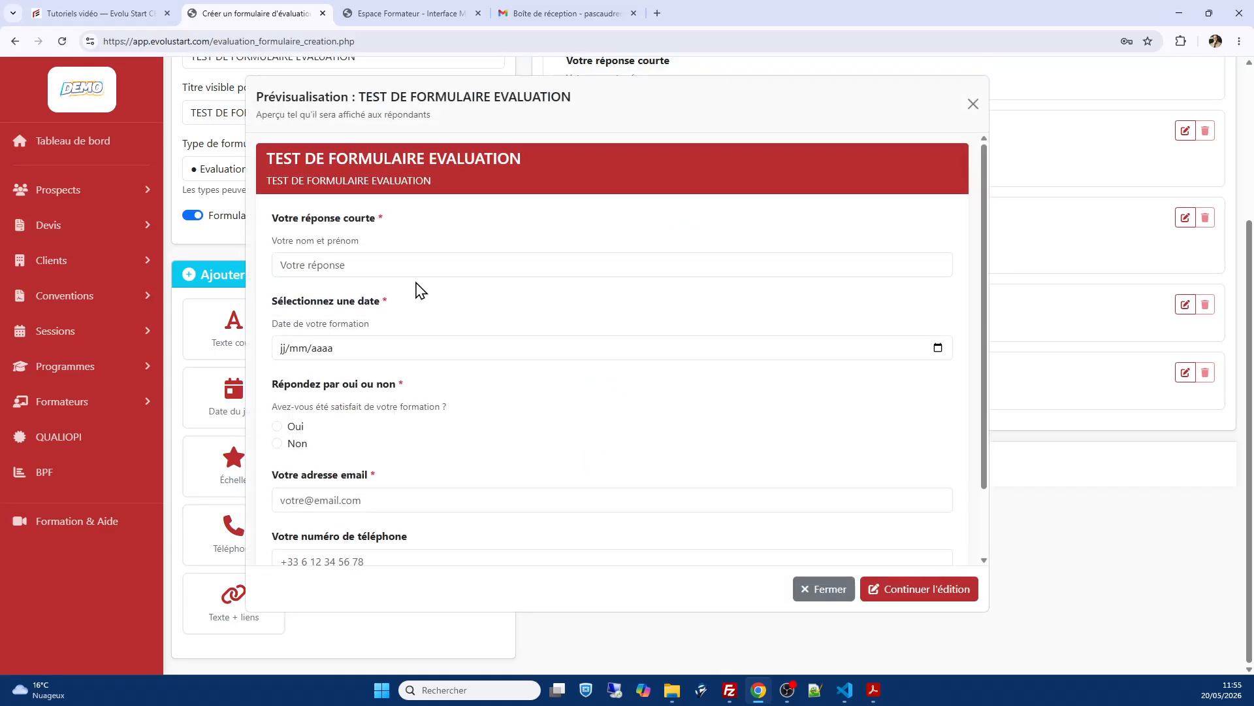
{"action": "scroll", "coordinate": [465, 370], "scroll_direction": "down", "scroll_amount": 2}
{"action": "scroll", "coordinate": [457, 210], "scroll_direction": "up", "scroll_amount": 2}
{"action": "scroll", "coordinate": [462, 438], "scroll_direction": "down", "scroll_amount": 2}
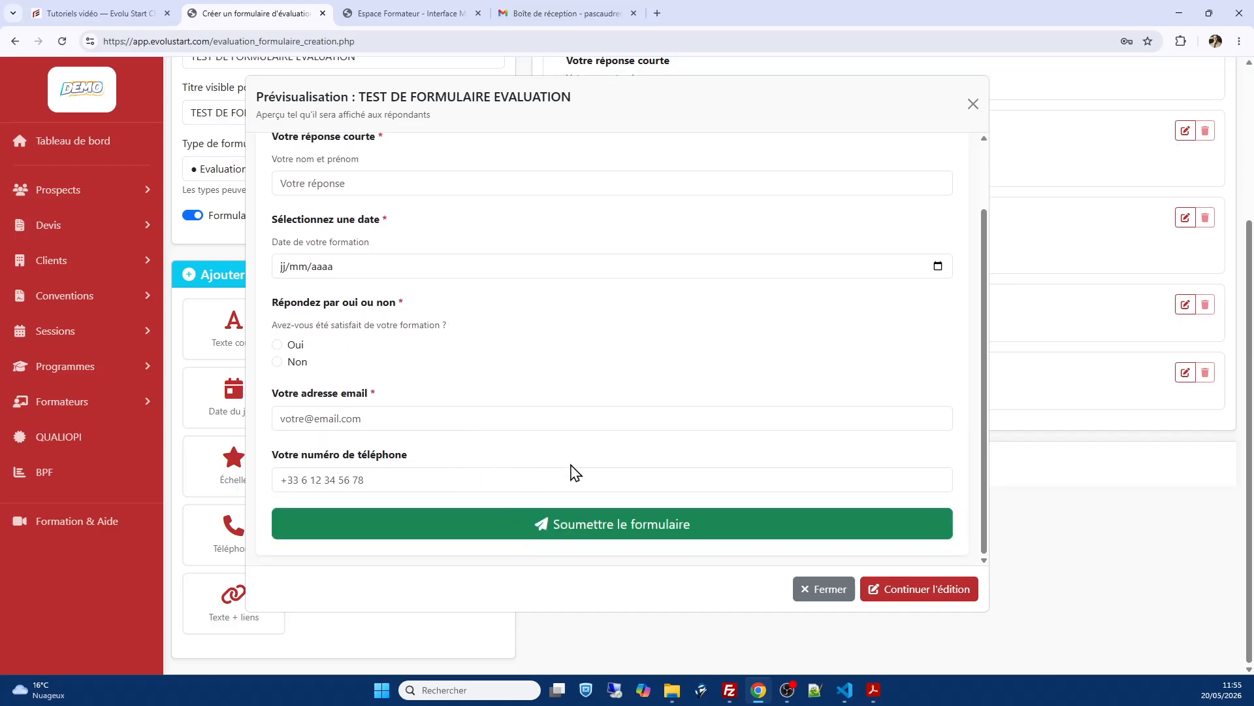
{"action": "left_click", "coordinate": [832, 591]}
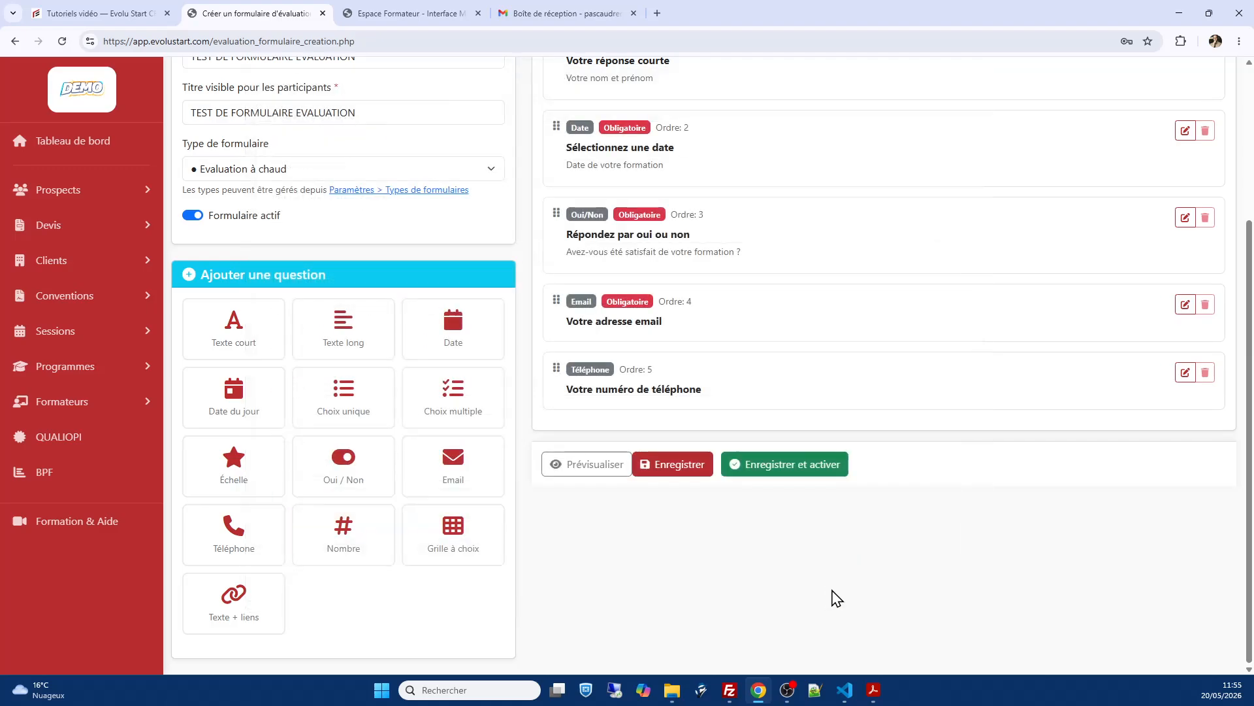
Step: Save and activate the evaluation form, confirming the request
{"action": "left_click", "coordinate": [787, 465]}
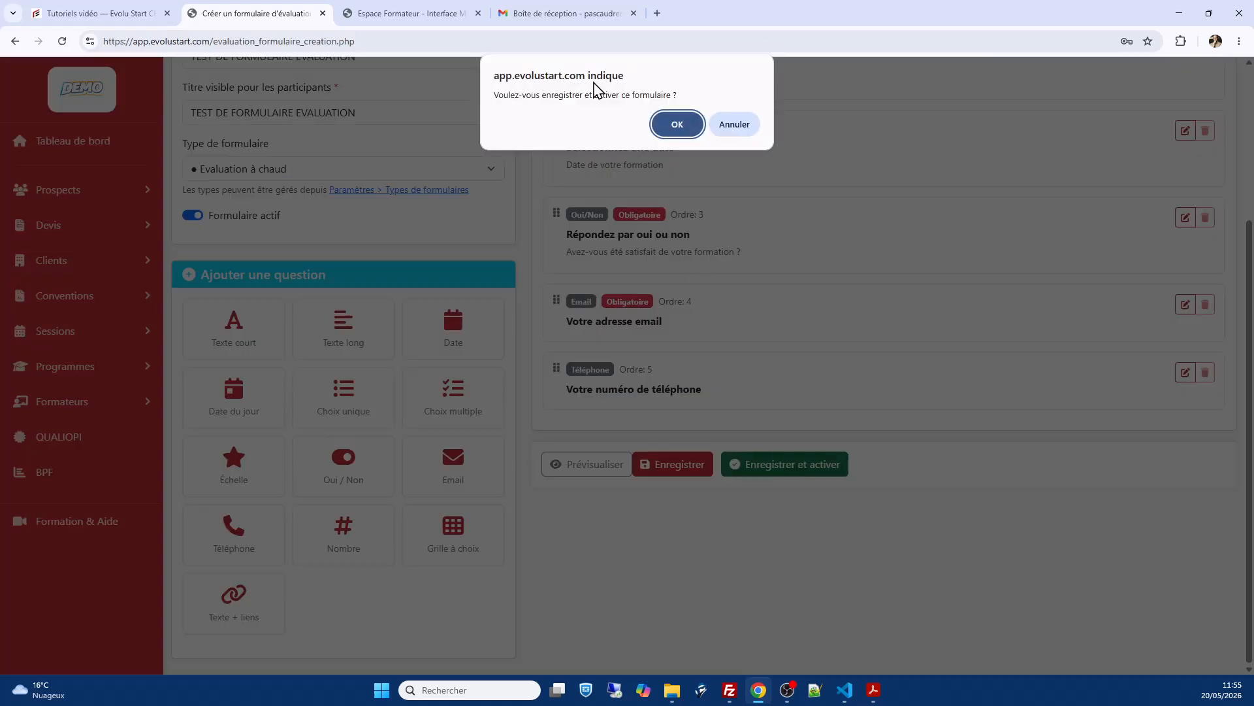
{"action": "left_click", "coordinate": [679, 126]}
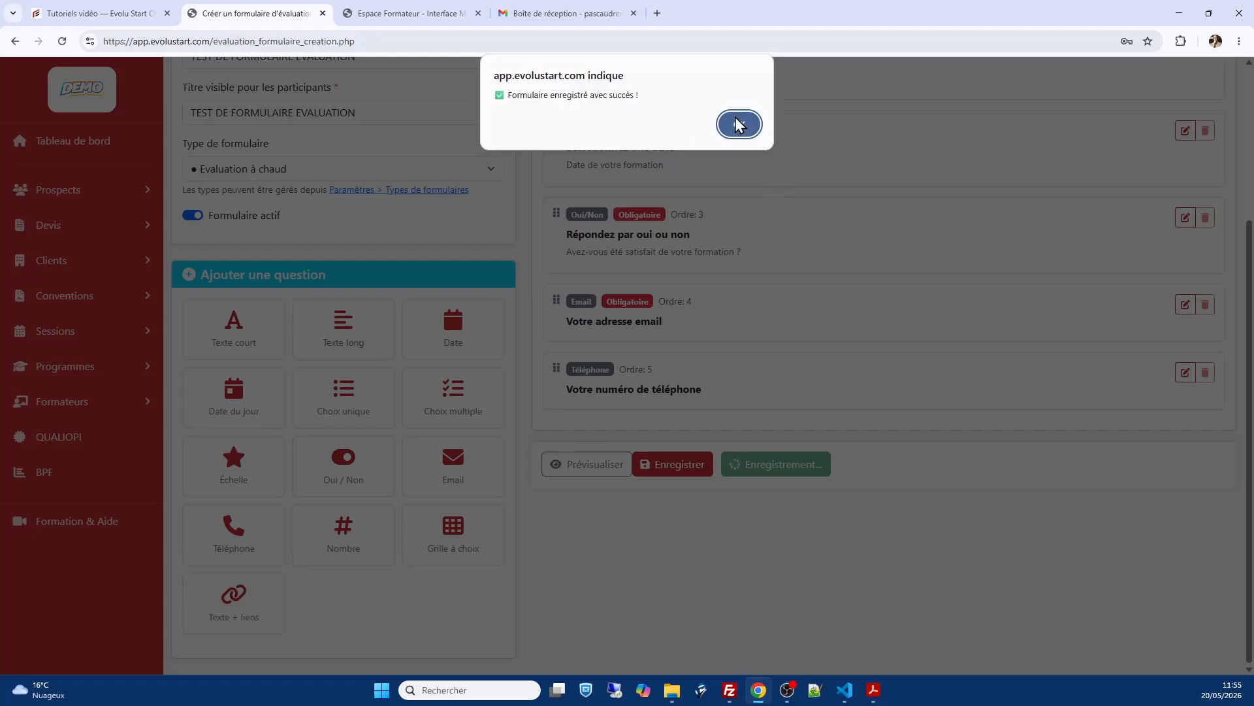
{"action": "left_click", "coordinate": [738, 124]}
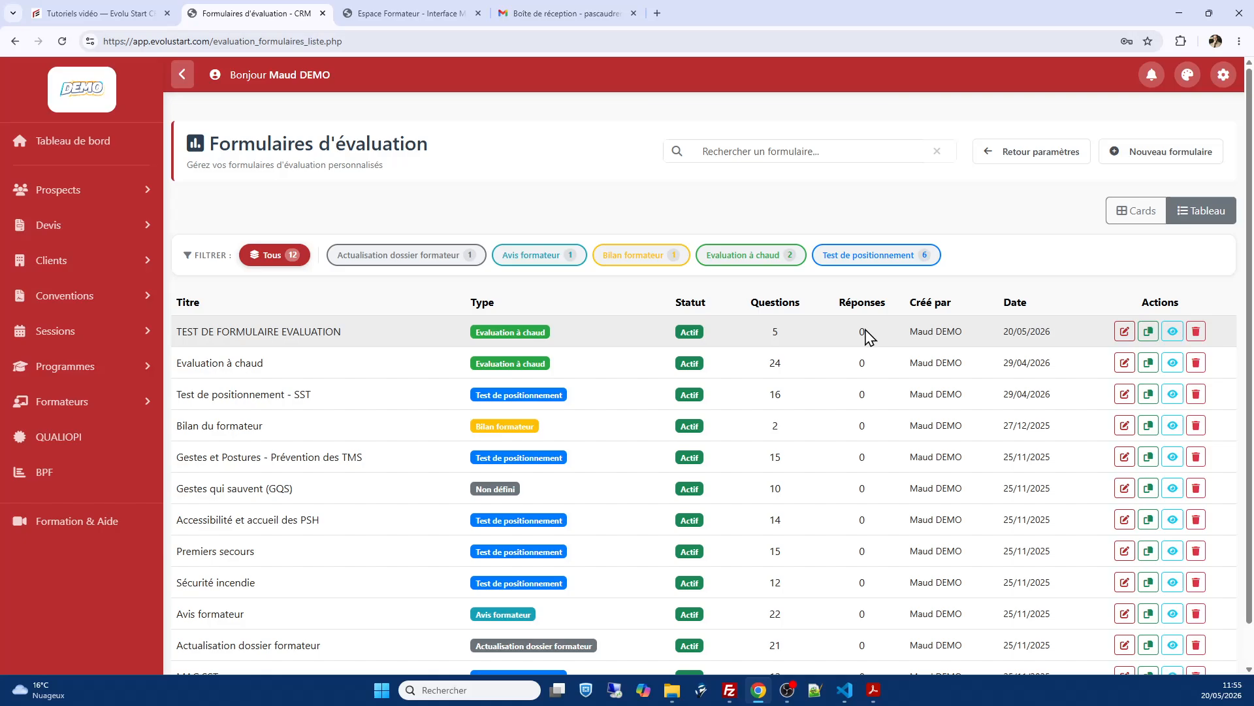
Step: Reopen TEST DE FORMULAIRE EVALUATION from the forms list for editing and save it again
{"action": "left_click", "coordinate": [1126, 332]}
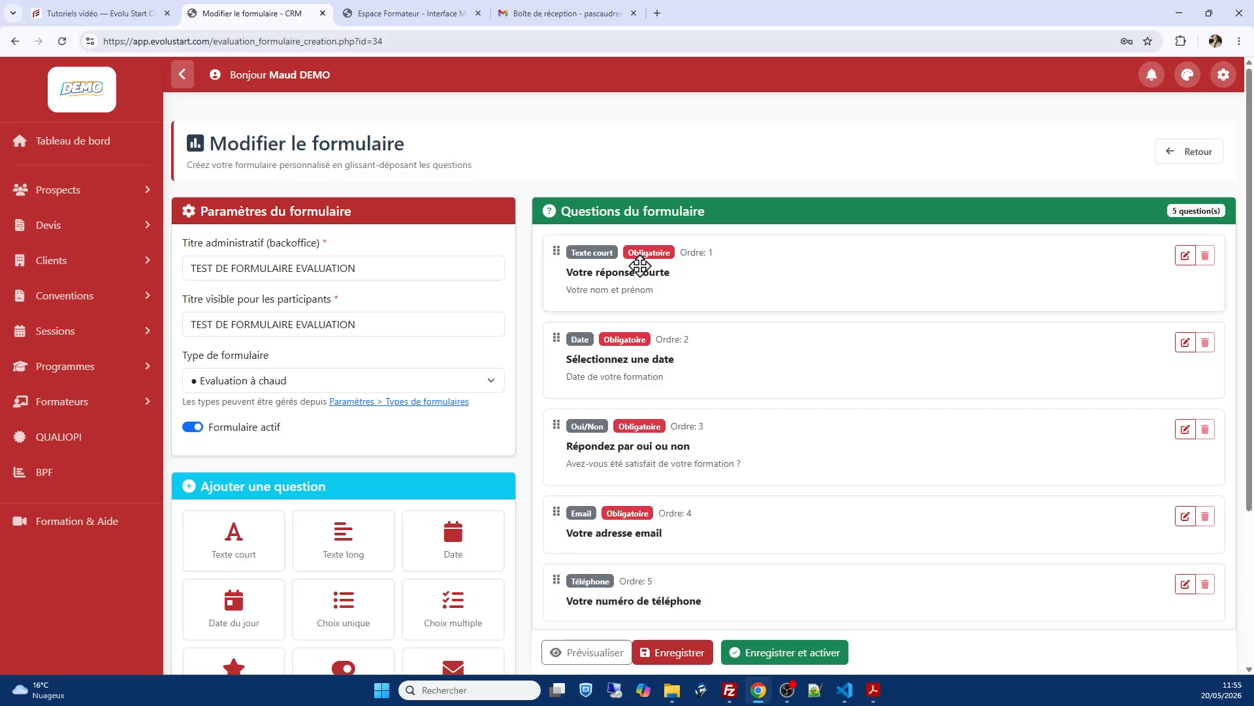
{"action": "scroll", "coordinate": [640, 265], "scroll_direction": "down", "scroll_amount": 2}
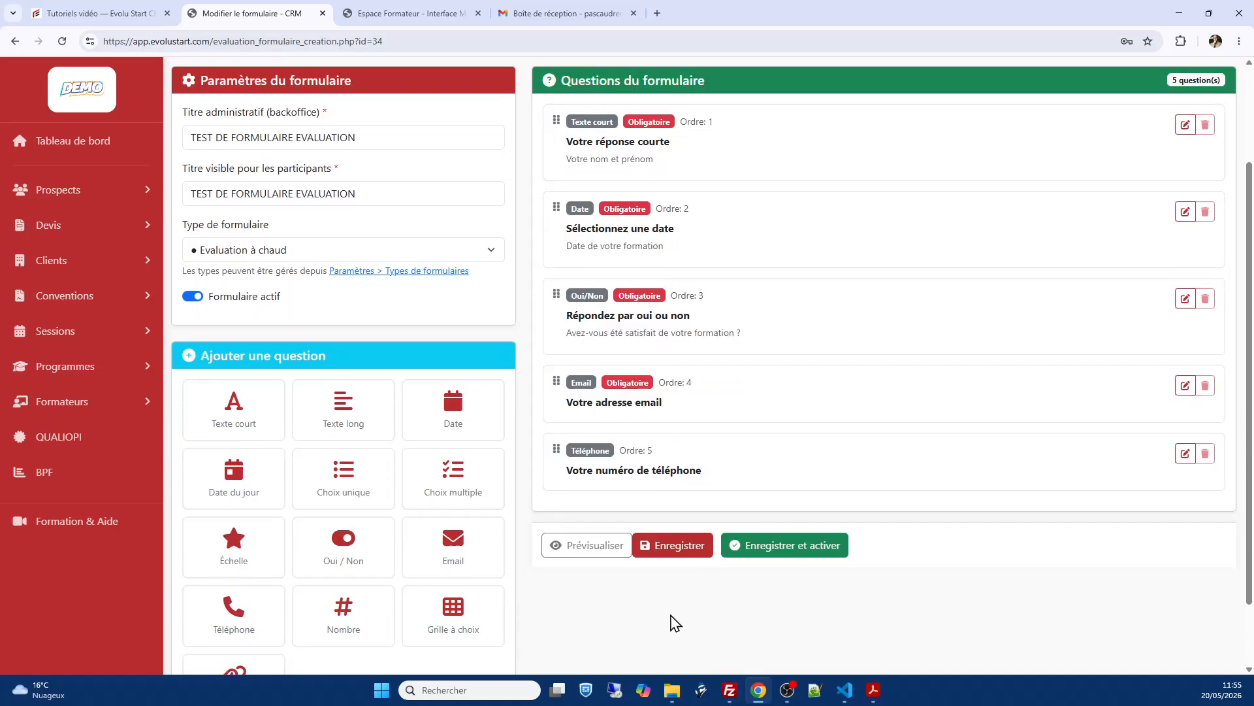
{"action": "left_click", "coordinate": [662, 552]}
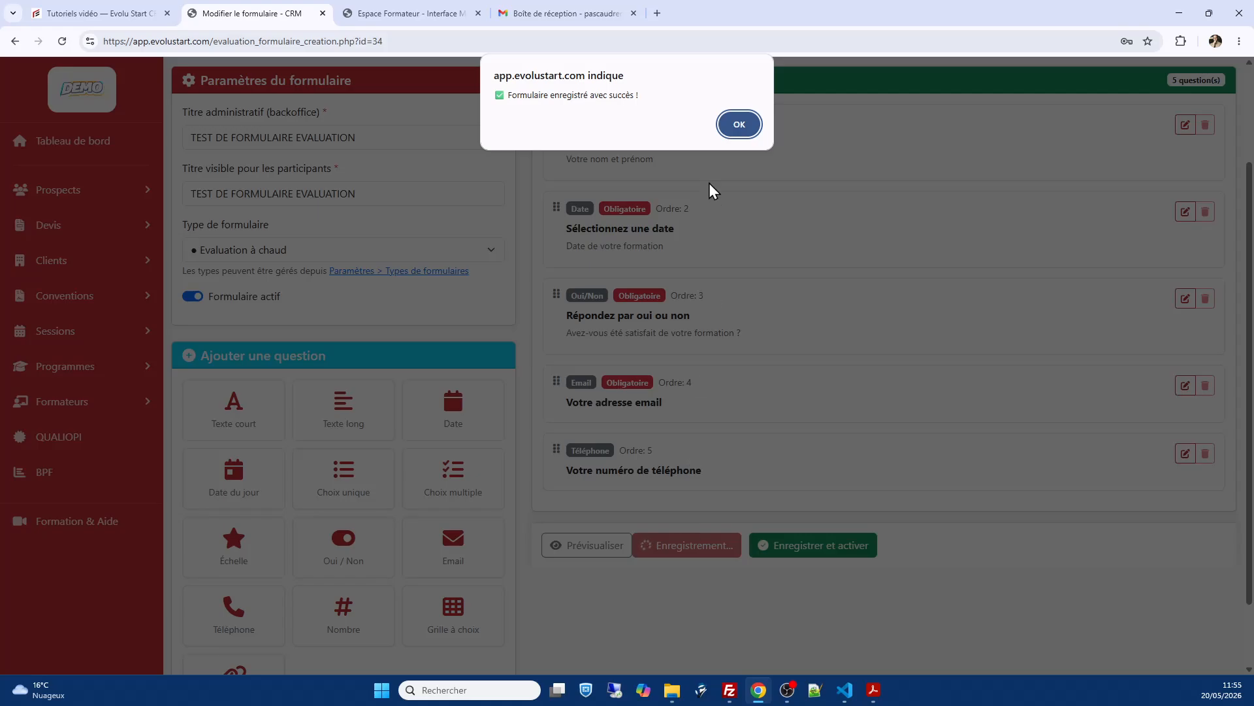
{"action": "left_click", "coordinate": [739, 125]}
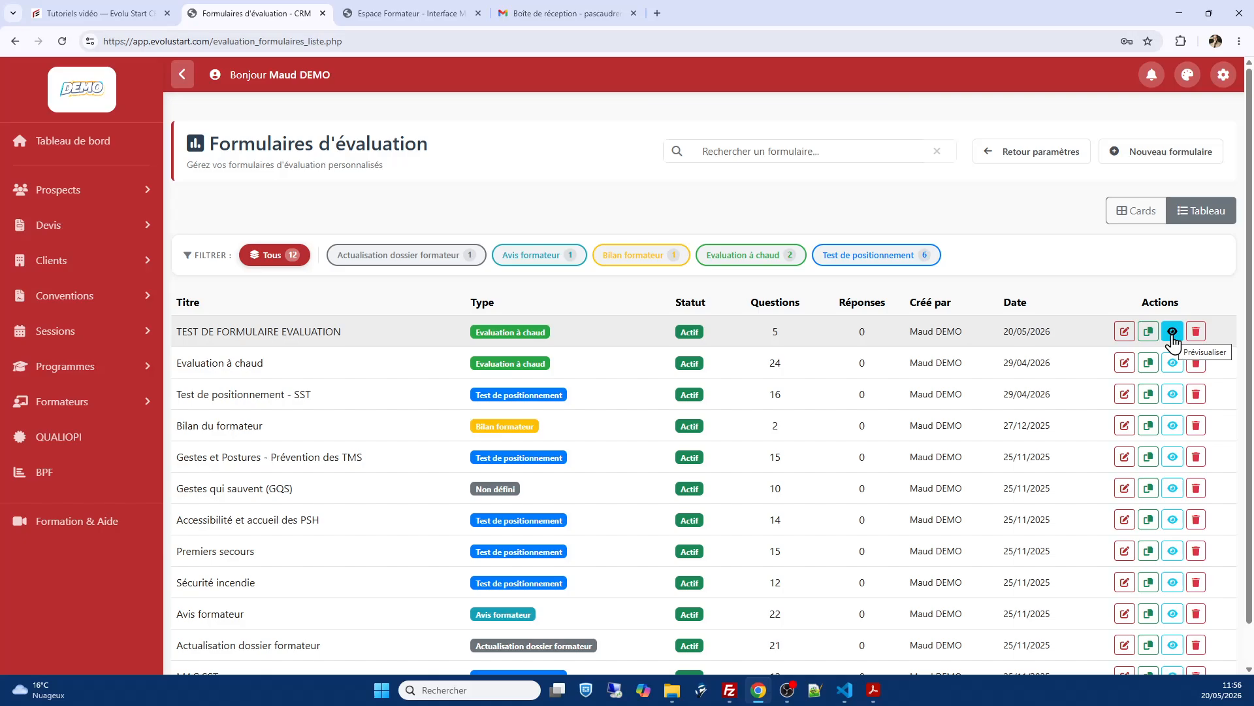
Step: Open the SAUVETEUR SECOURISTE DU TRAVAIL session from the sessions list and display its evaluation forms
{"action": "mouse_move", "coordinate": [58, 339]}
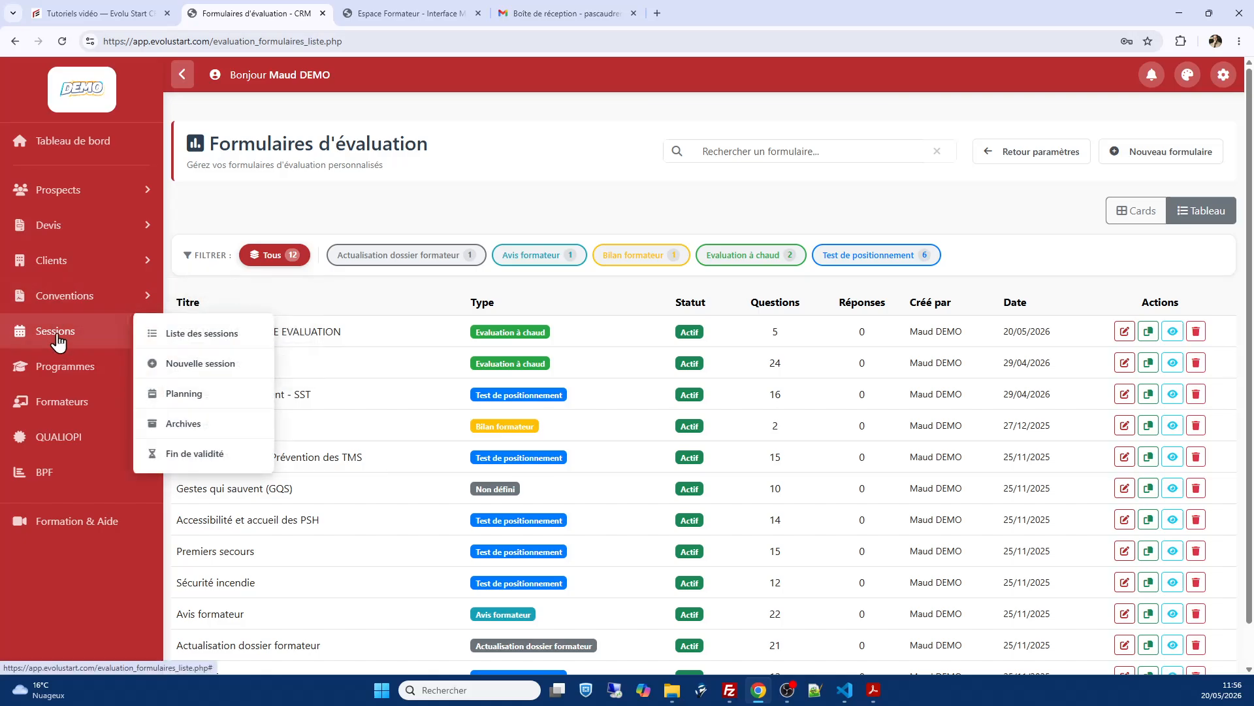
{"action": "left_click", "coordinate": [191, 340]}
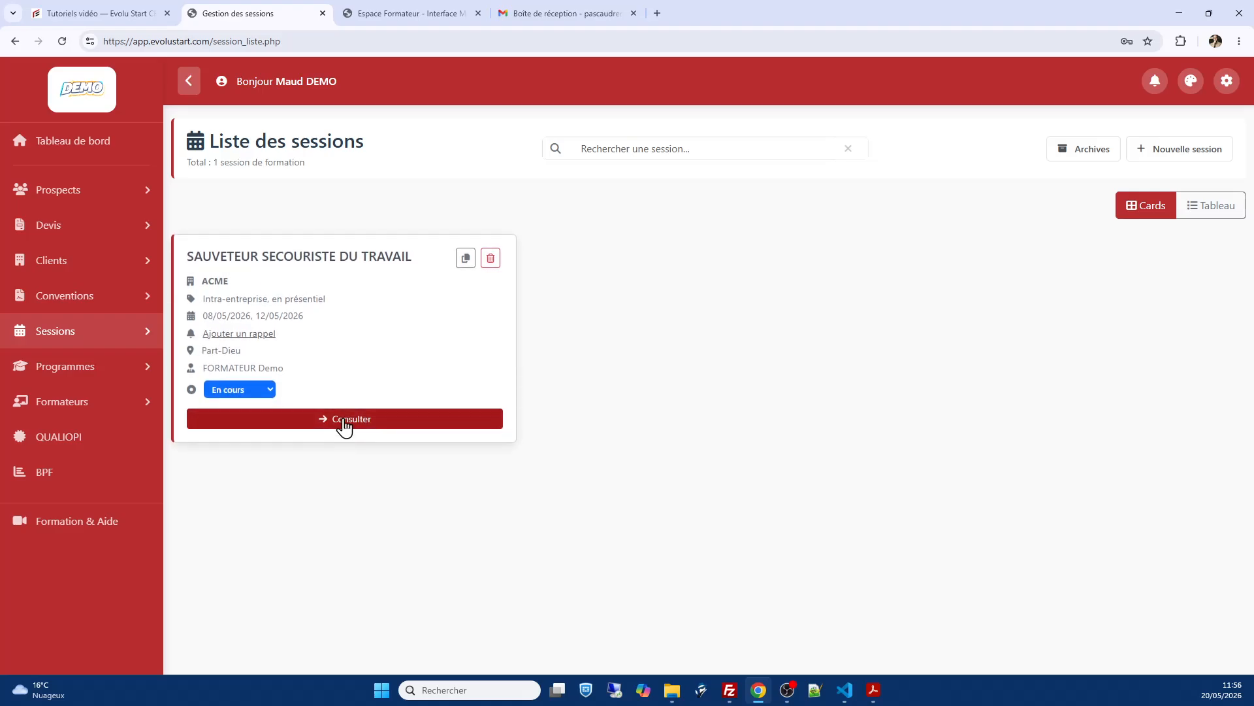
{"action": "left_click", "coordinate": [347, 418]}
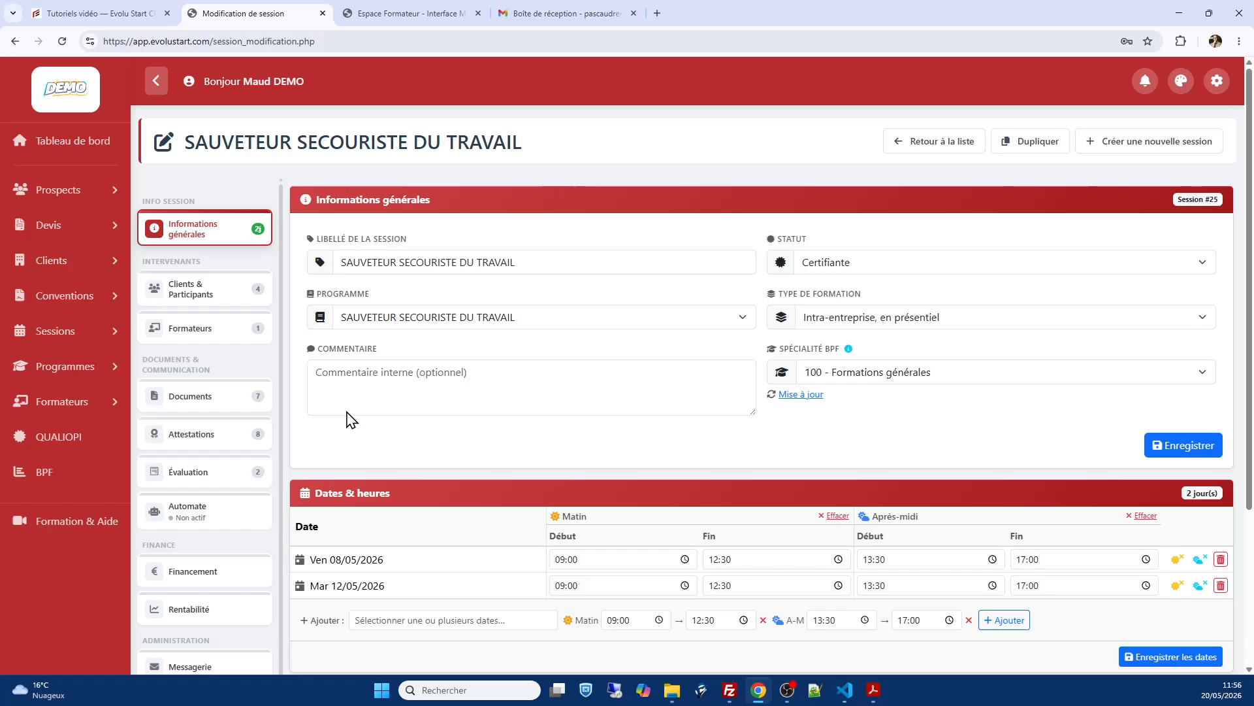
{"action": "left_click", "coordinate": [197, 476]}
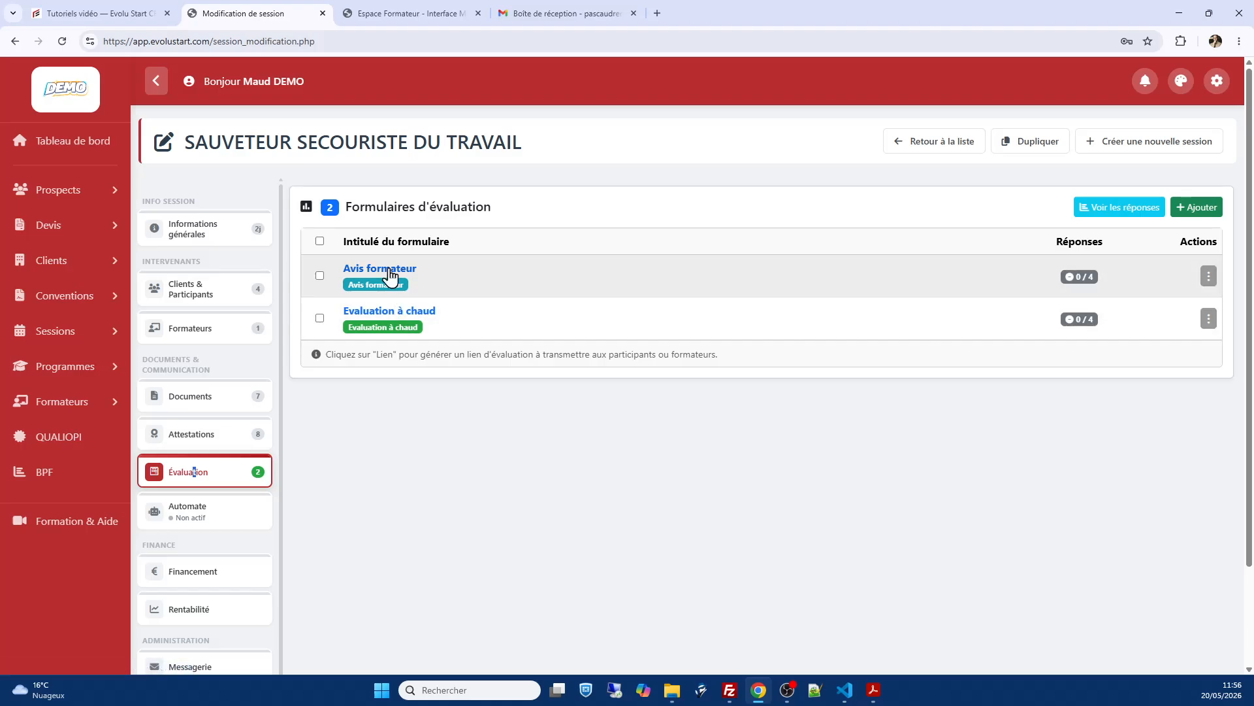
Step: Preview TEST DE FORMULAIRE EVALUATION in the evaluation form catalogue and add it to the session
{"action": "left_click", "coordinate": [1204, 207]}
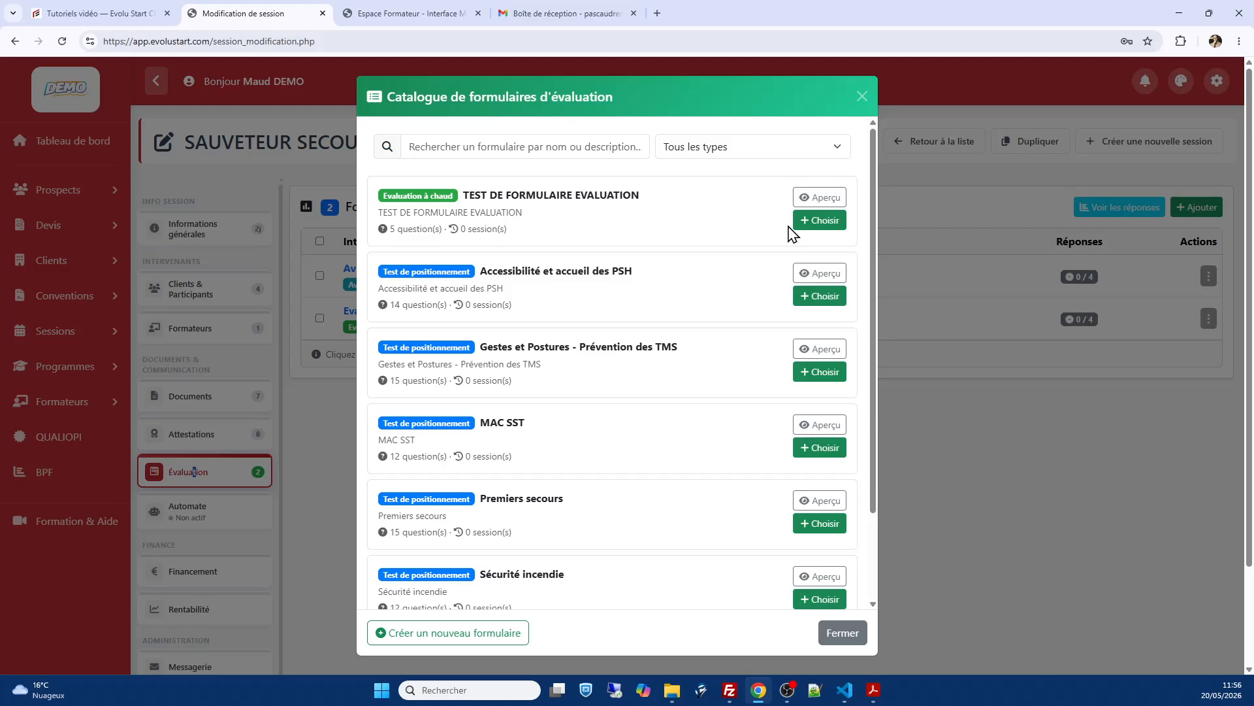
{"action": "left_click", "coordinate": [828, 197]}
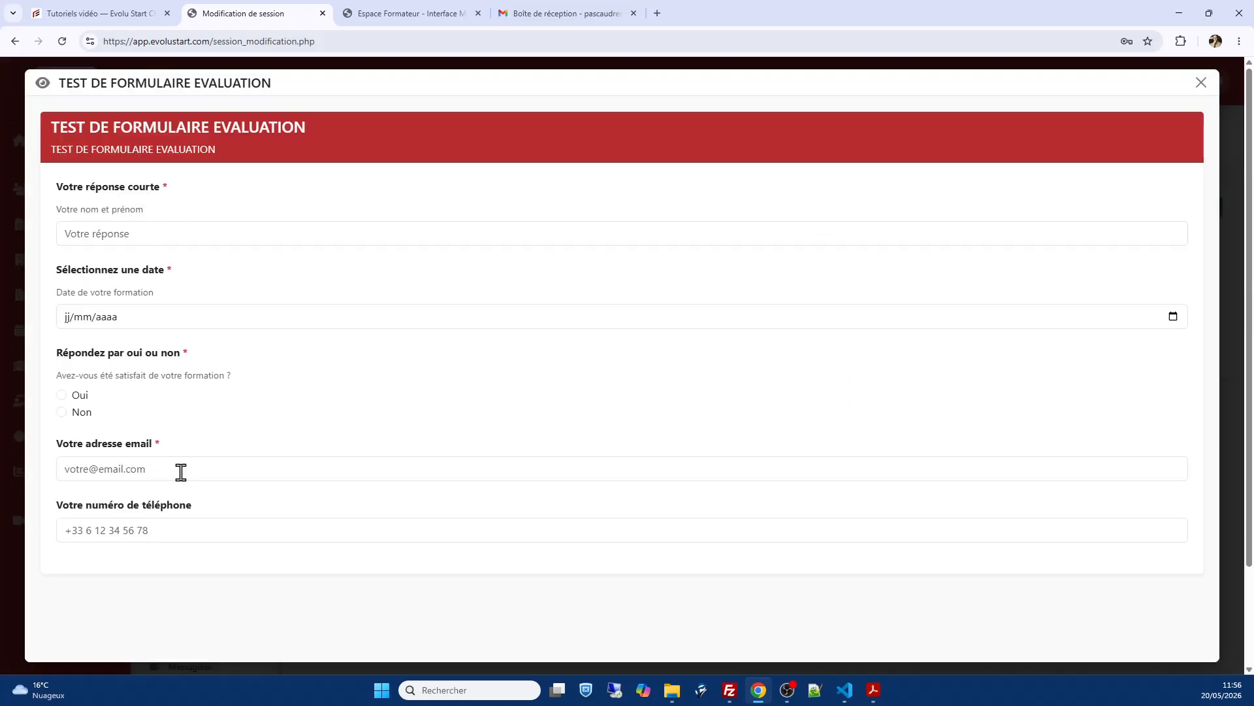
{"action": "left_click", "coordinate": [1202, 83]}
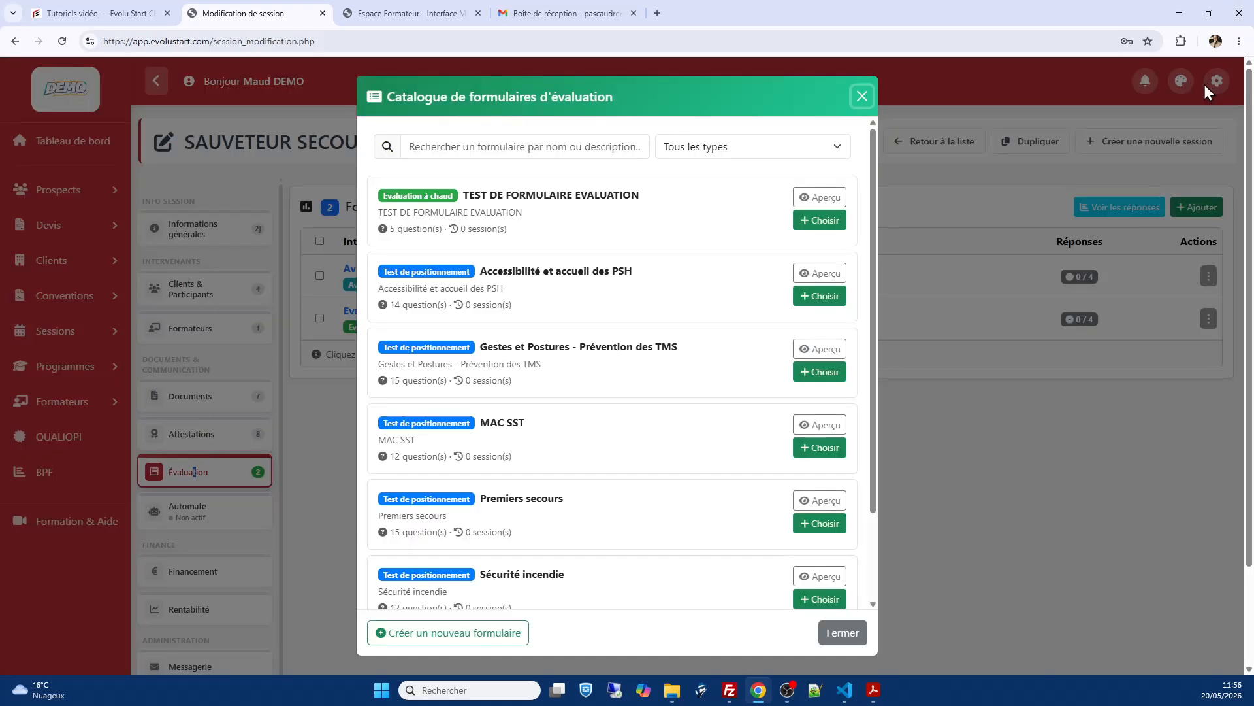
{"action": "left_click", "coordinate": [824, 219]}
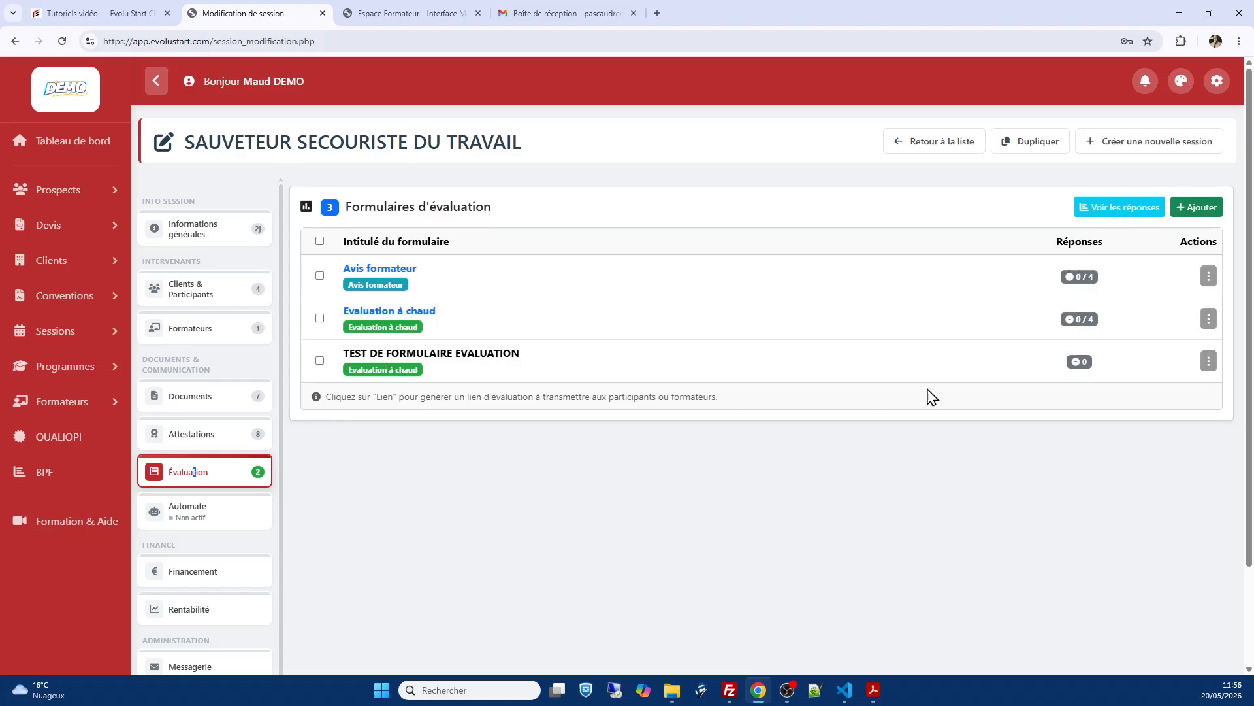
Step: Generate the evaluation link for TEST DE FORMULAIRE EVALUATION and copy it
{"action": "left_click", "coordinate": [1209, 364]}
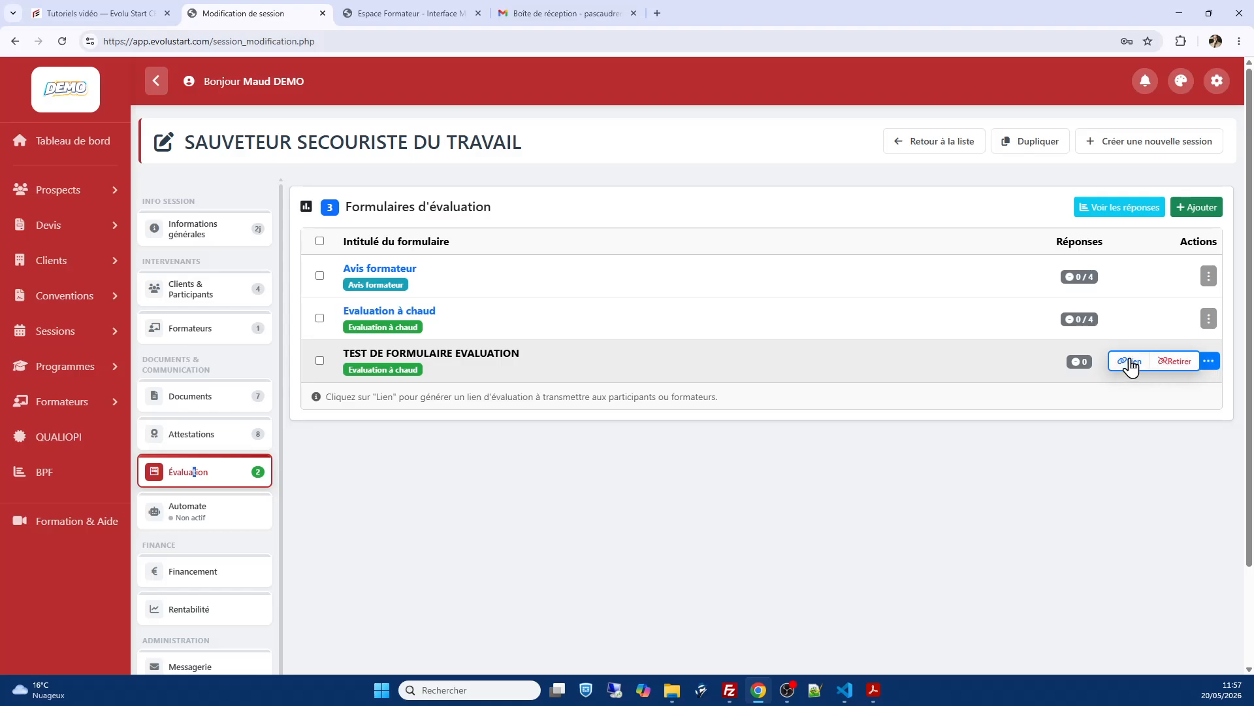
{"action": "left_click", "coordinate": [1131, 365]}
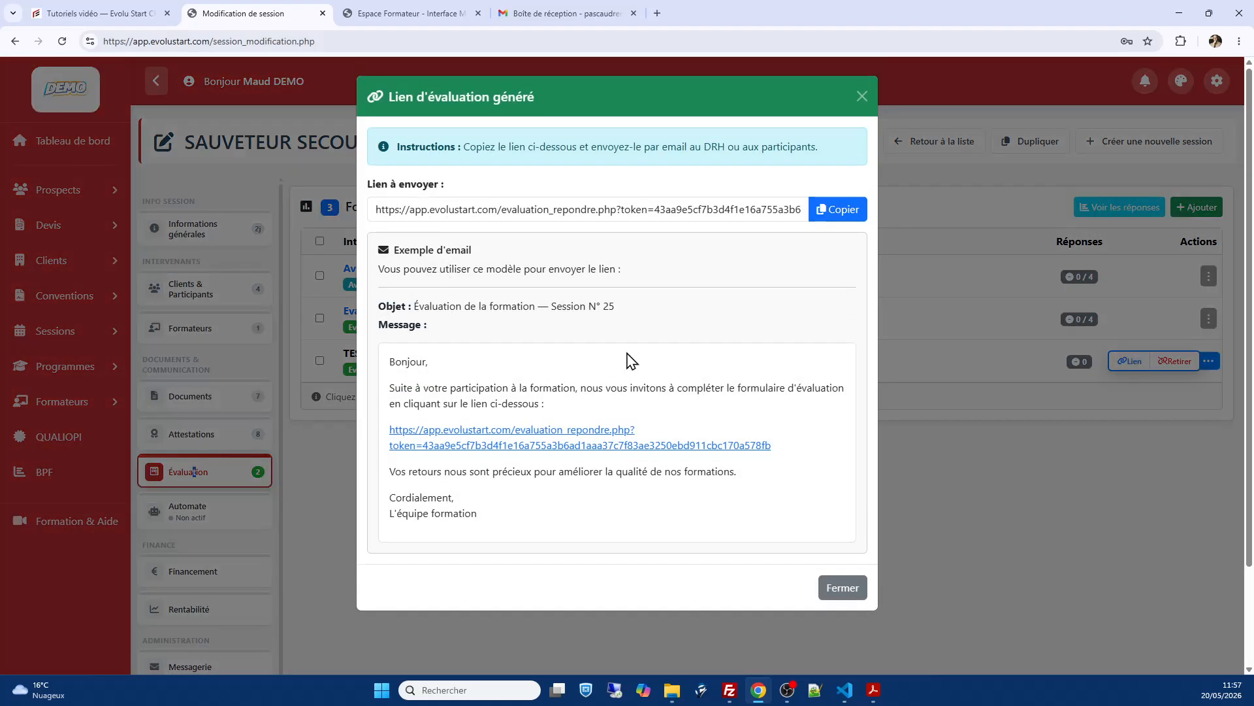
{"action": "triple_click", "coordinate": [518, 208]}
{"action": "key", "text": "ctrl+c"}
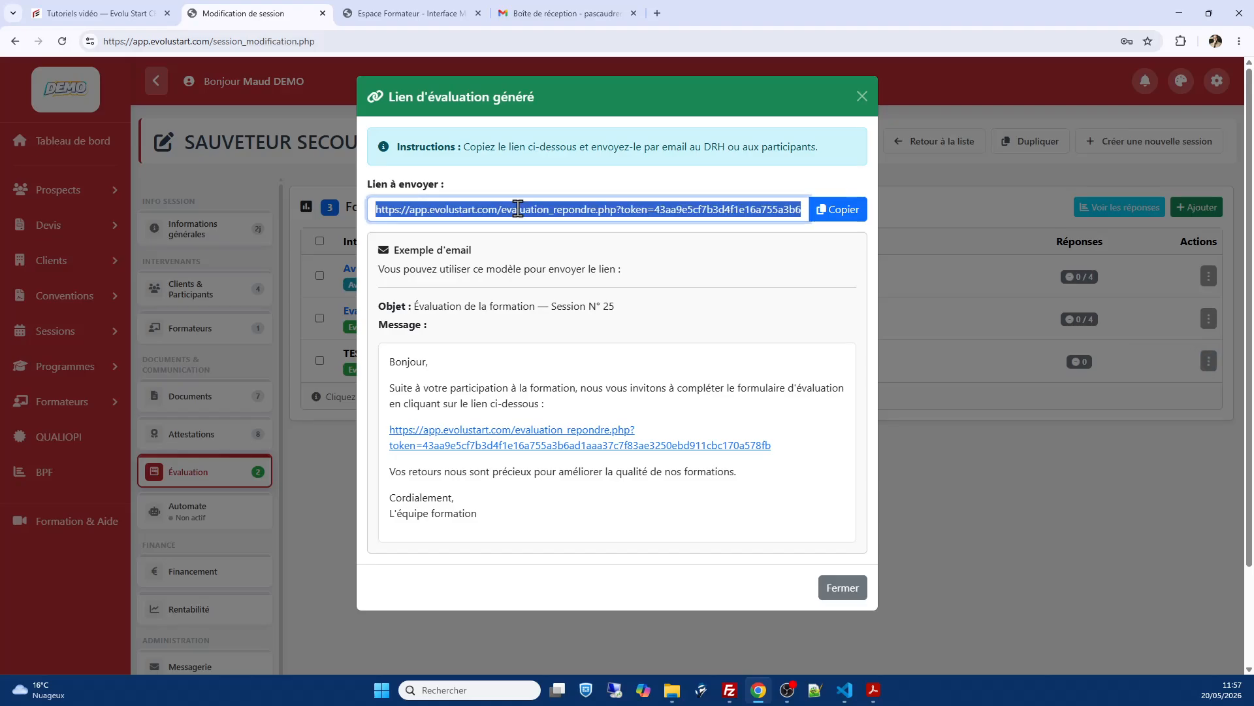
Step: Open the copied evaluation link, including its access token, in a new browser tab
{"action": "left_click", "coordinate": [657, 13]}
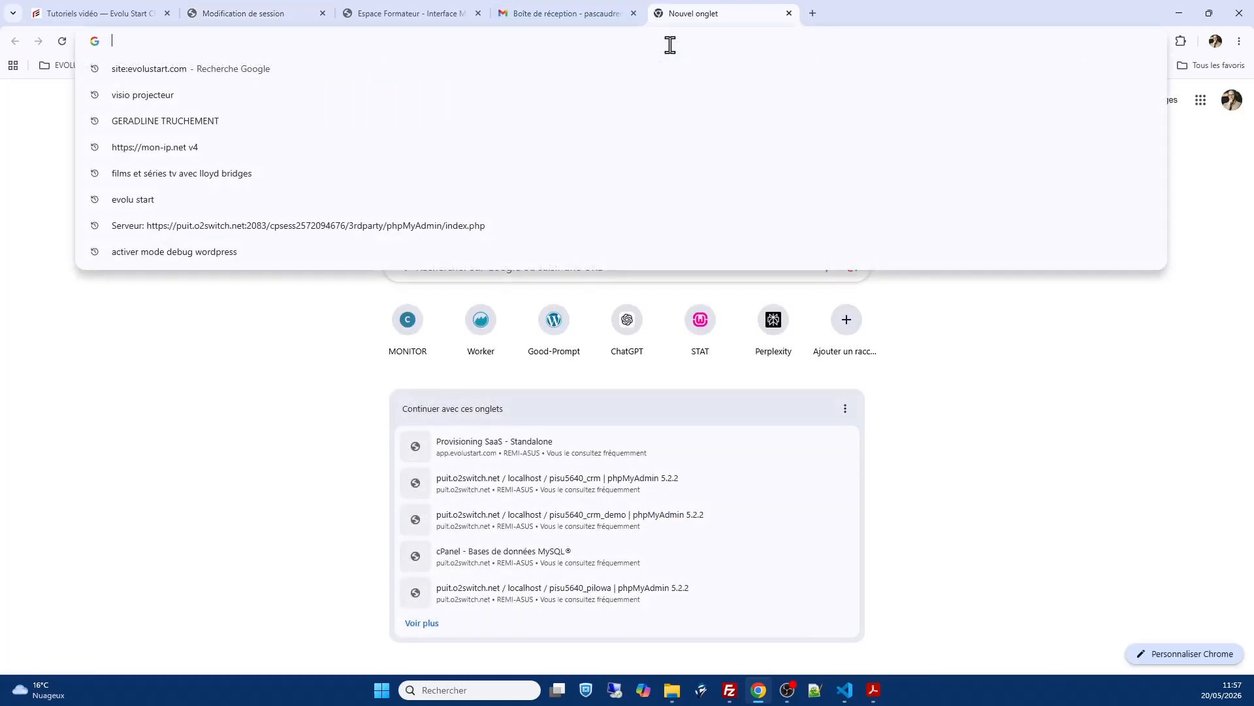
{"action": "key", "text": "ctrl+v"}
{"action": "key", "text": "Return"}
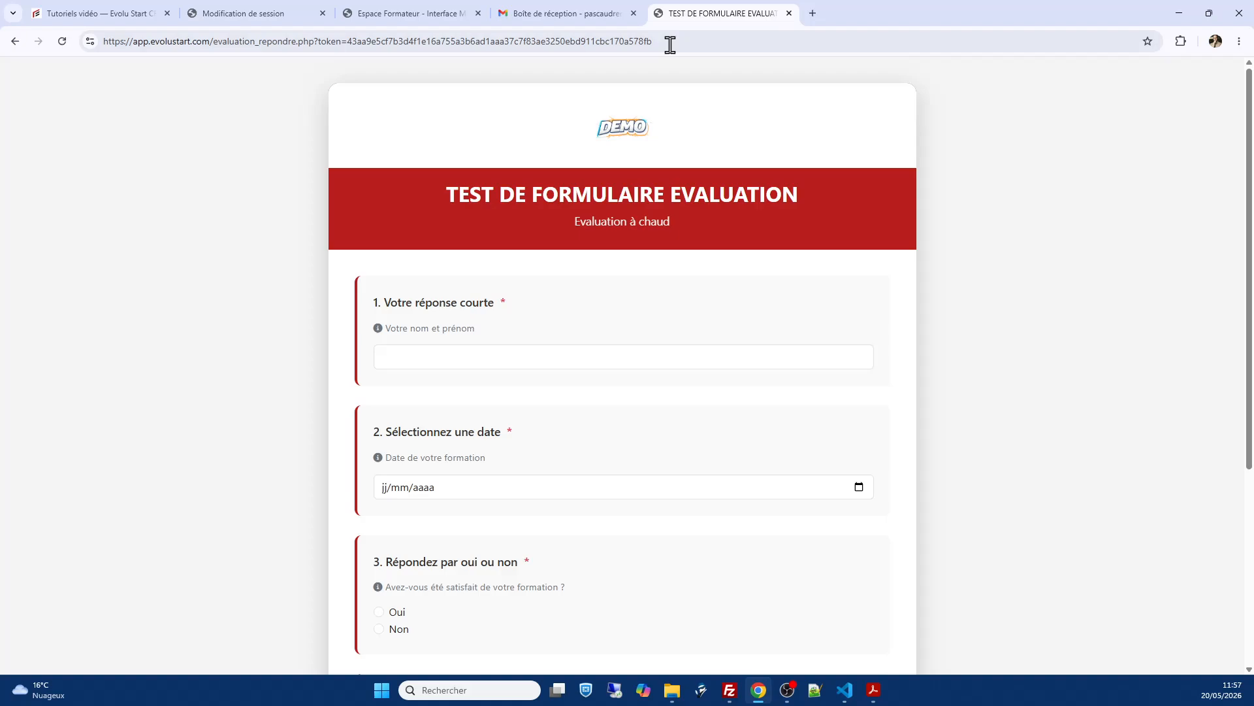
Step: Examine the respondent form's questions, date picker and submission area, return to the session and close the generated link window
{"action": "scroll", "coordinate": [664, 182], "scroll_direction": "down", "scroll_amount": 2}
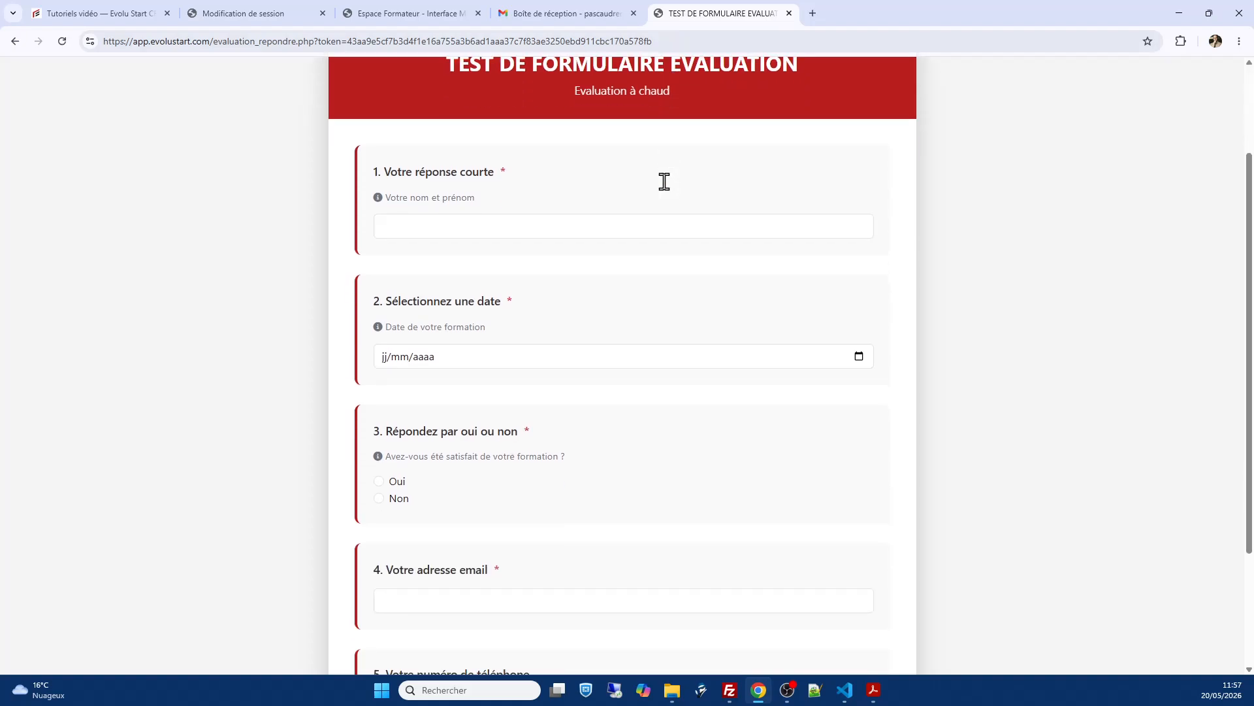
{"action": "scroll", "coordinate": [662, 182], "scroll_direction": "up", "scroll_amount": 2}
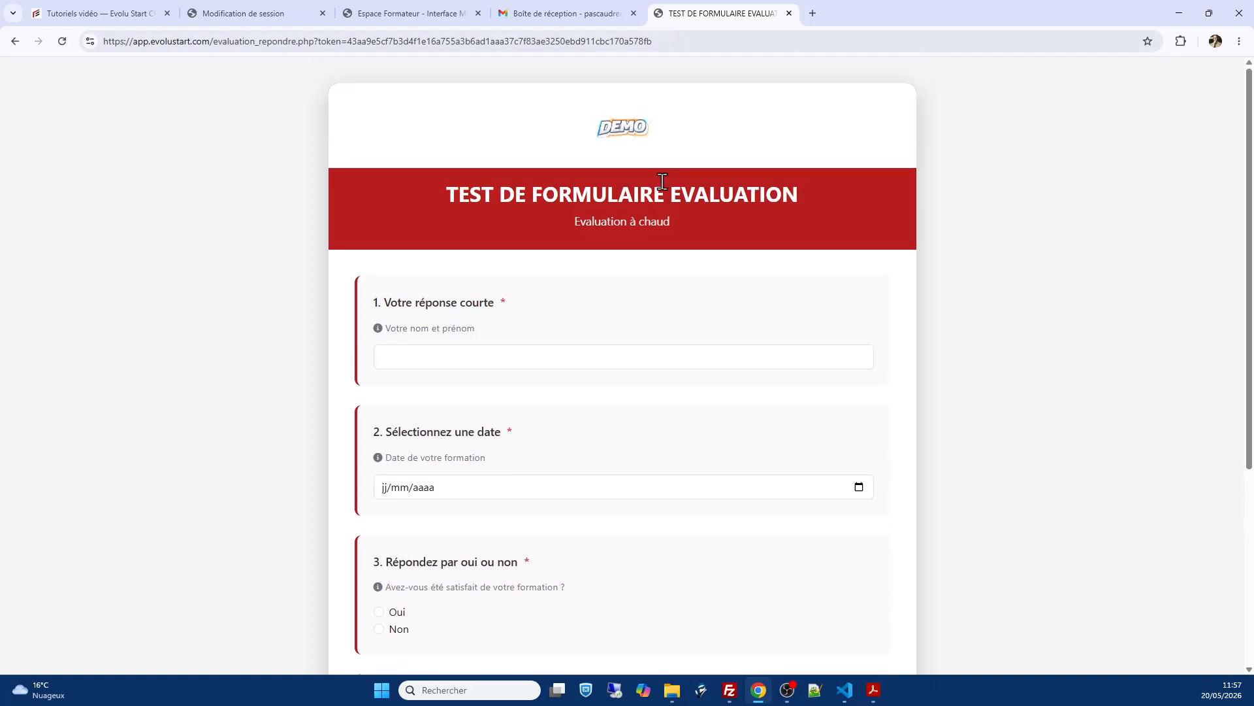
{"action": "left_click", "coordinate": [783, 210]}
{"action": "scroll", "coordinate": [440, 325], "scroll_direction": "down", "scroll_amount": 2}
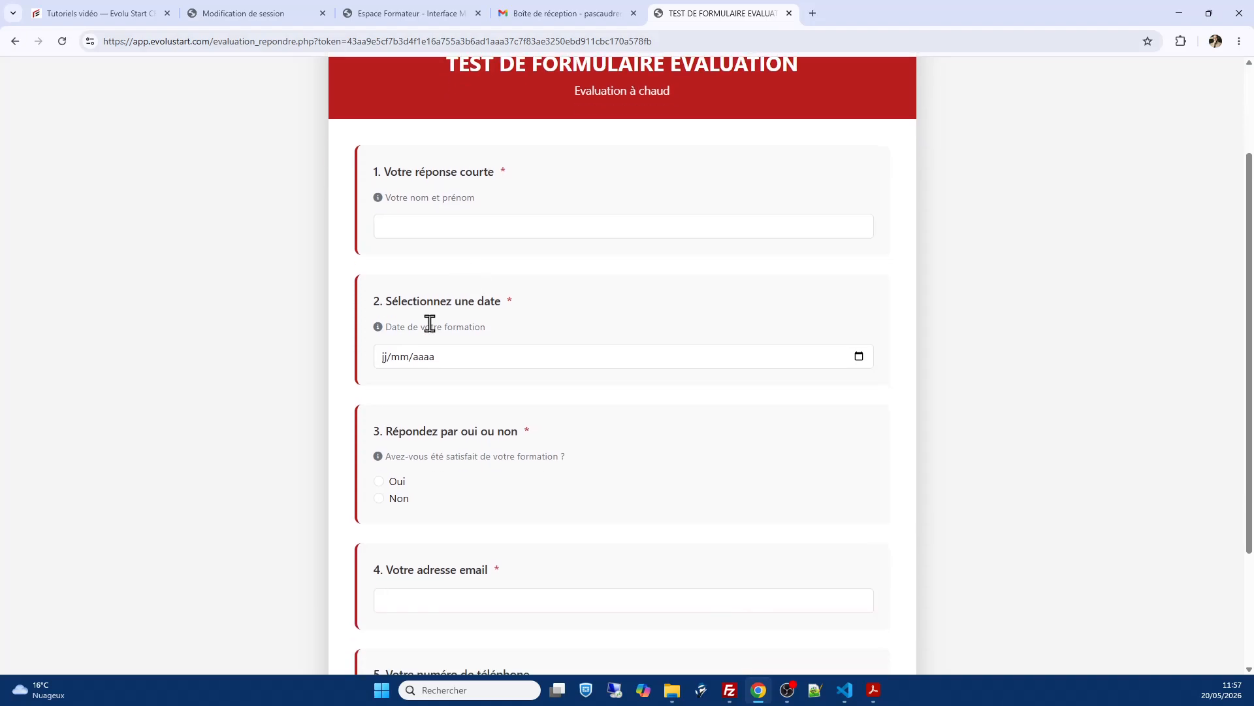
{"action": "left_click", "coordinate": [734, 367]}
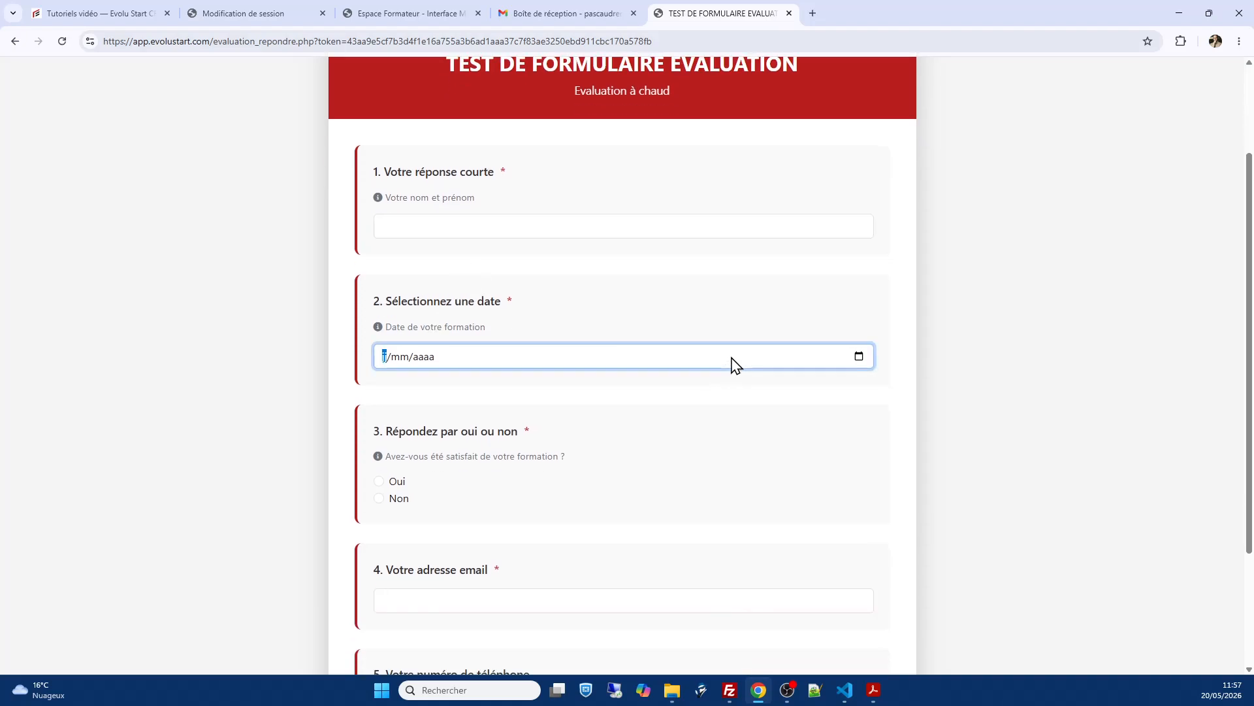
{"action": "left_click", "coordinate": [859, 356]}
{"action": "left_click", "coordinate": [637, 300]}
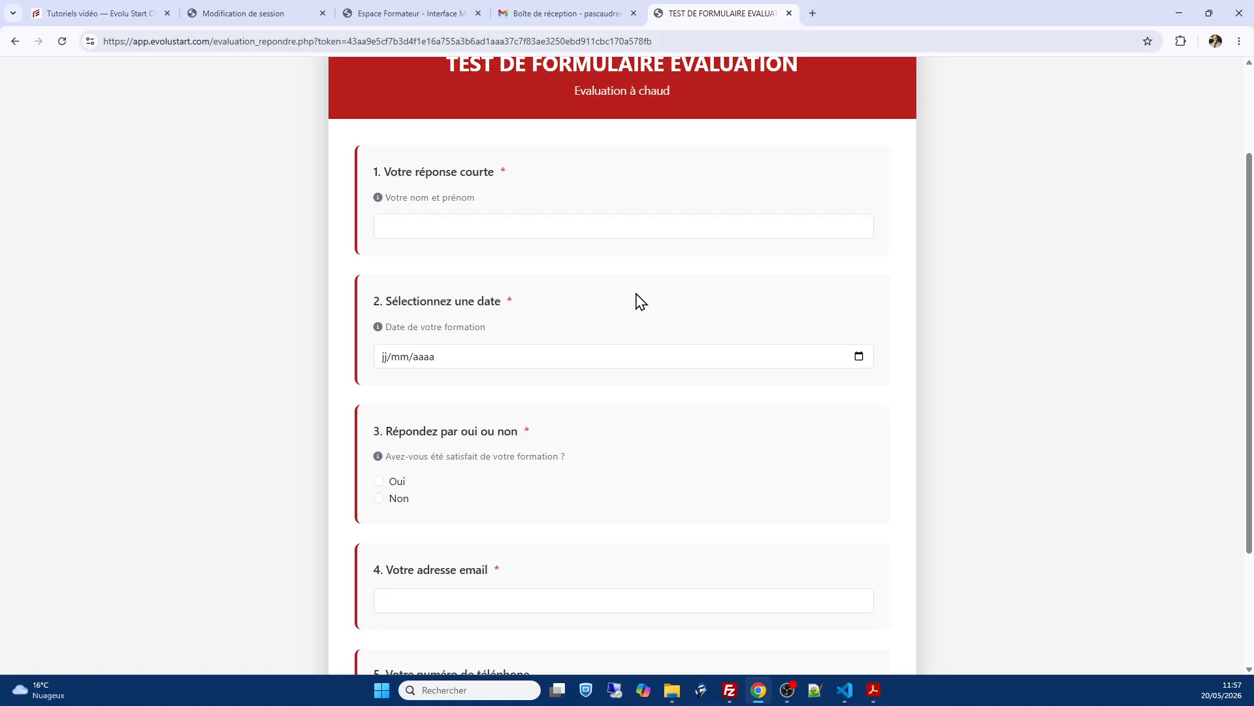
{"action": "scroll", "coordinate": [405, 395], "scroll_direction": "down", "scroll_amount": 2}
{"action": "scroll", "coordinate": [429, 465], "scroll_direction": "down", "scroll_amount": 1}
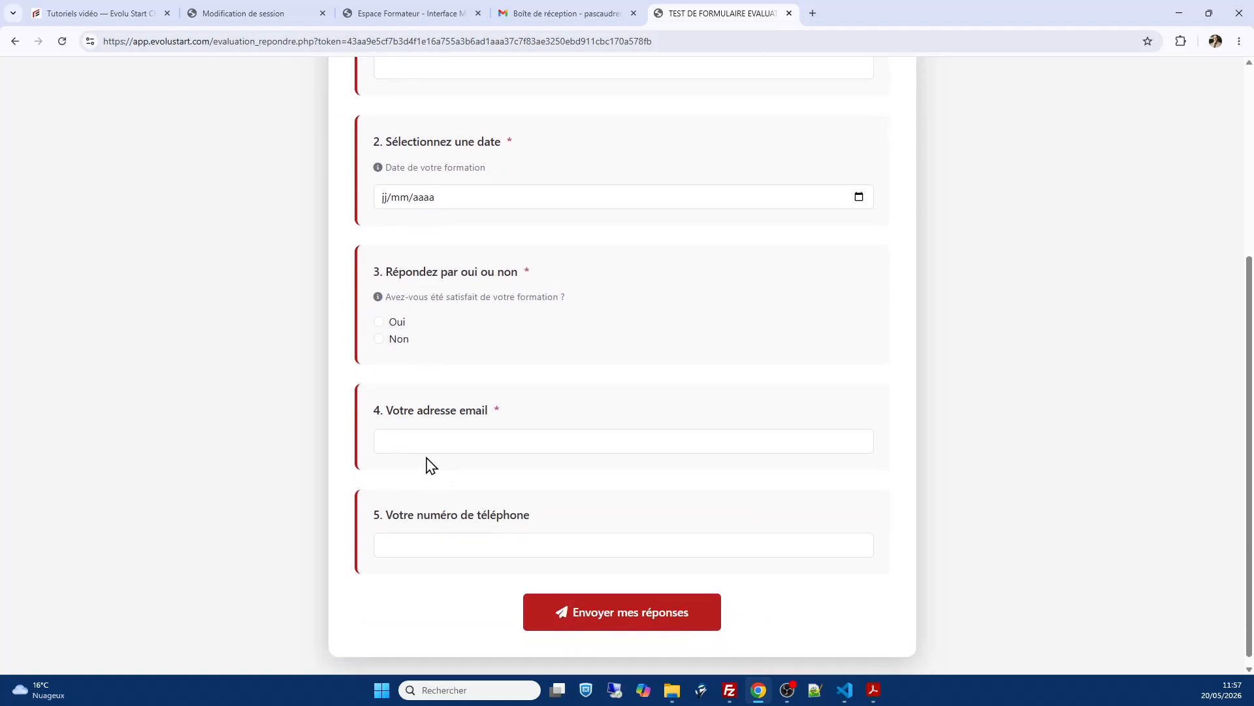
{"action": "left_click", "coordinate": [644, 598]}
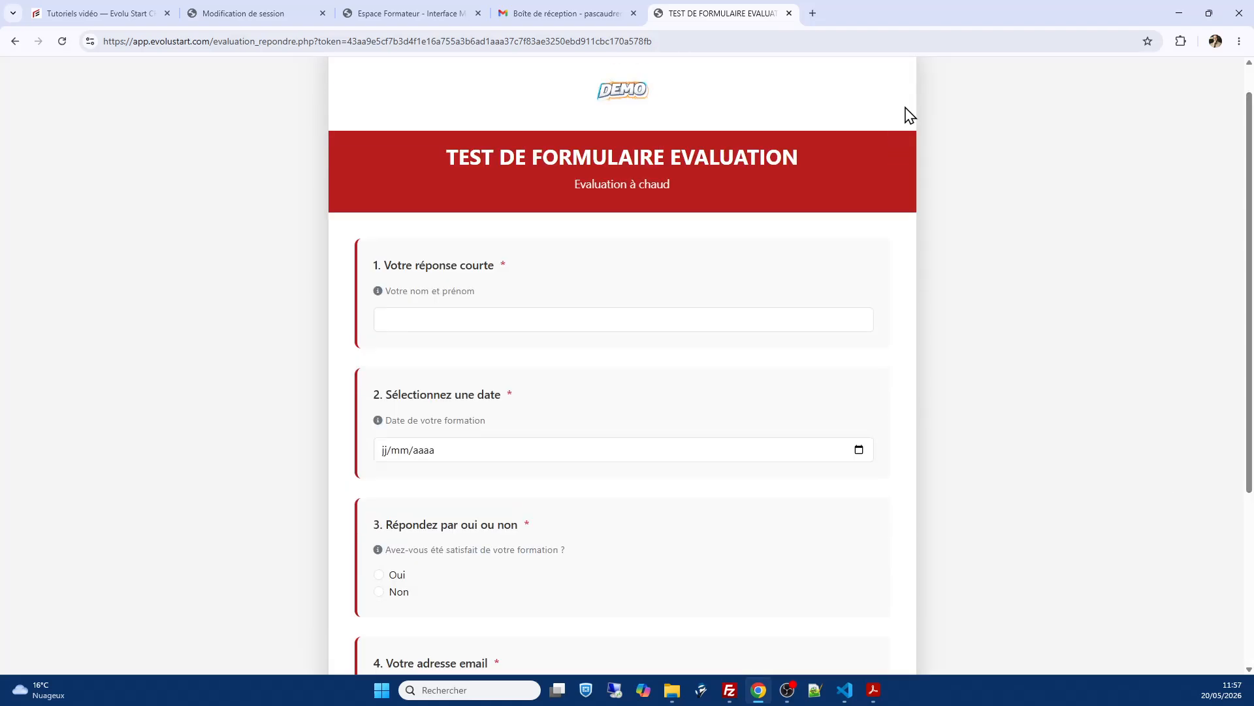
{"action": "left_click", "coordinate": [242, 13]}
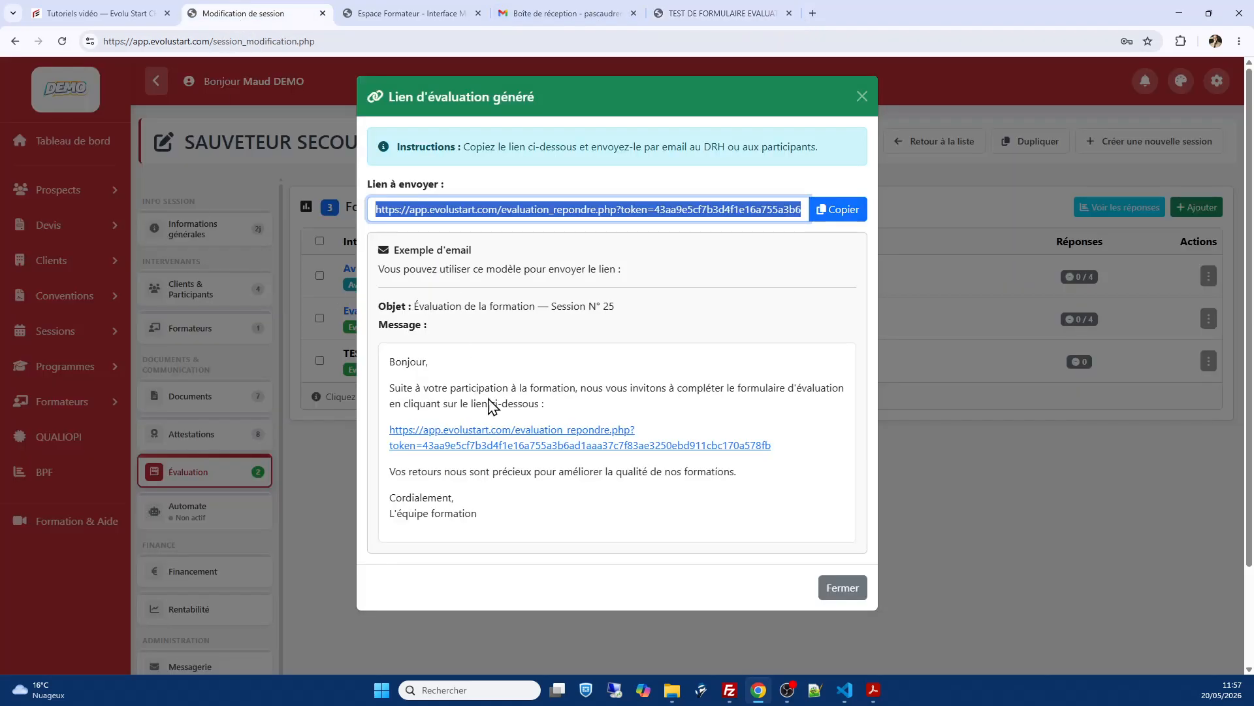
{"action": "left_click", "coordinate": [857, 591]}
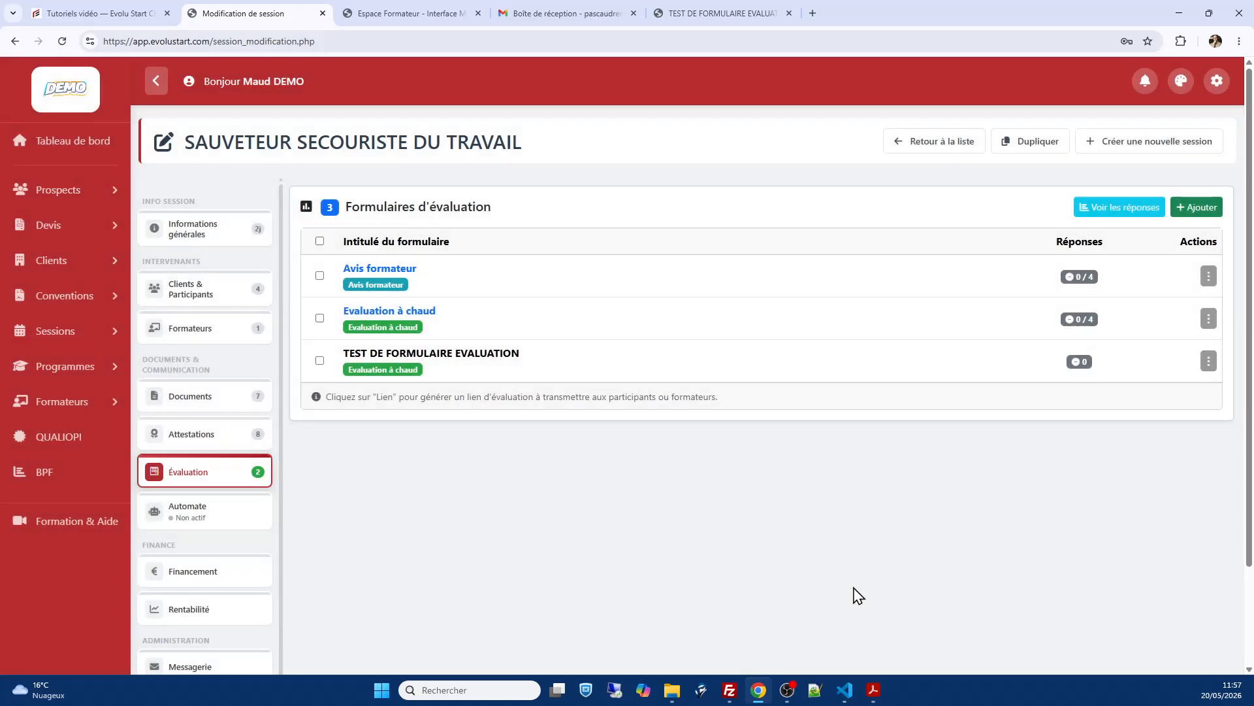
Step: Select all the session's evaluation forms, review the recipients for sending them to participants and trainers, and cancel the sending
{"action": "left_click", "coordinate": [320, 241]}
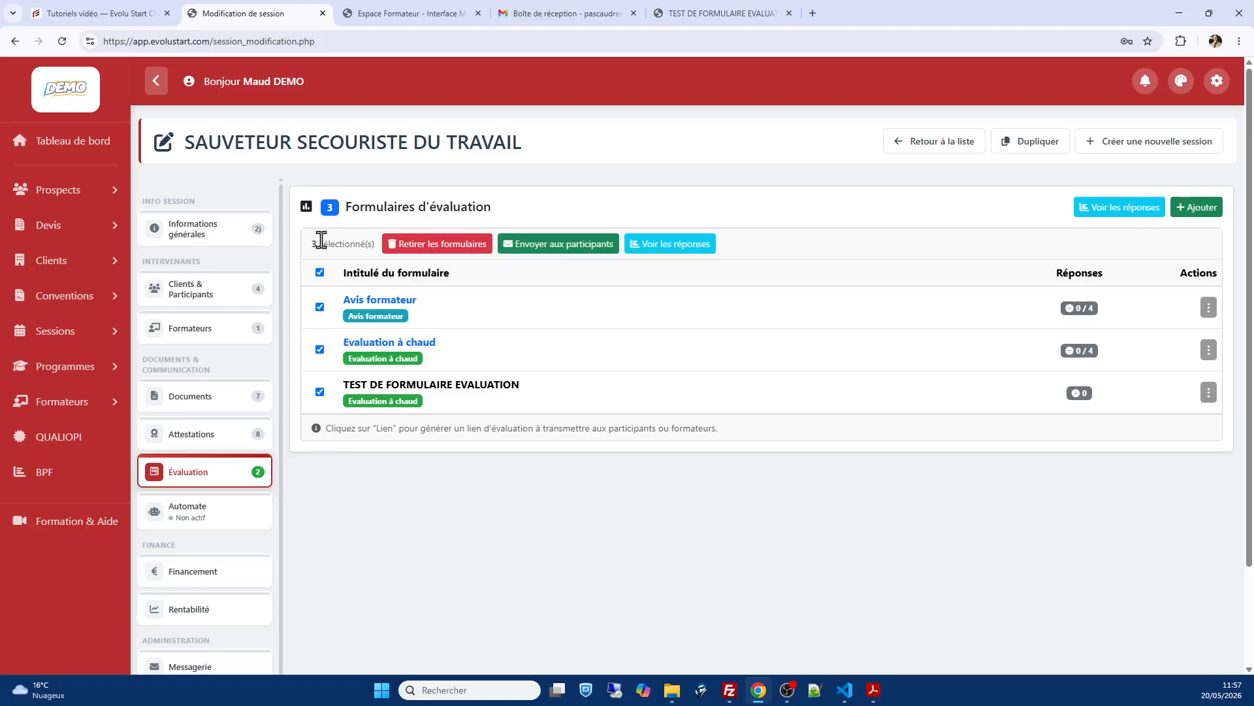
{"action": "left_click", "coordinate": [572, 247]}
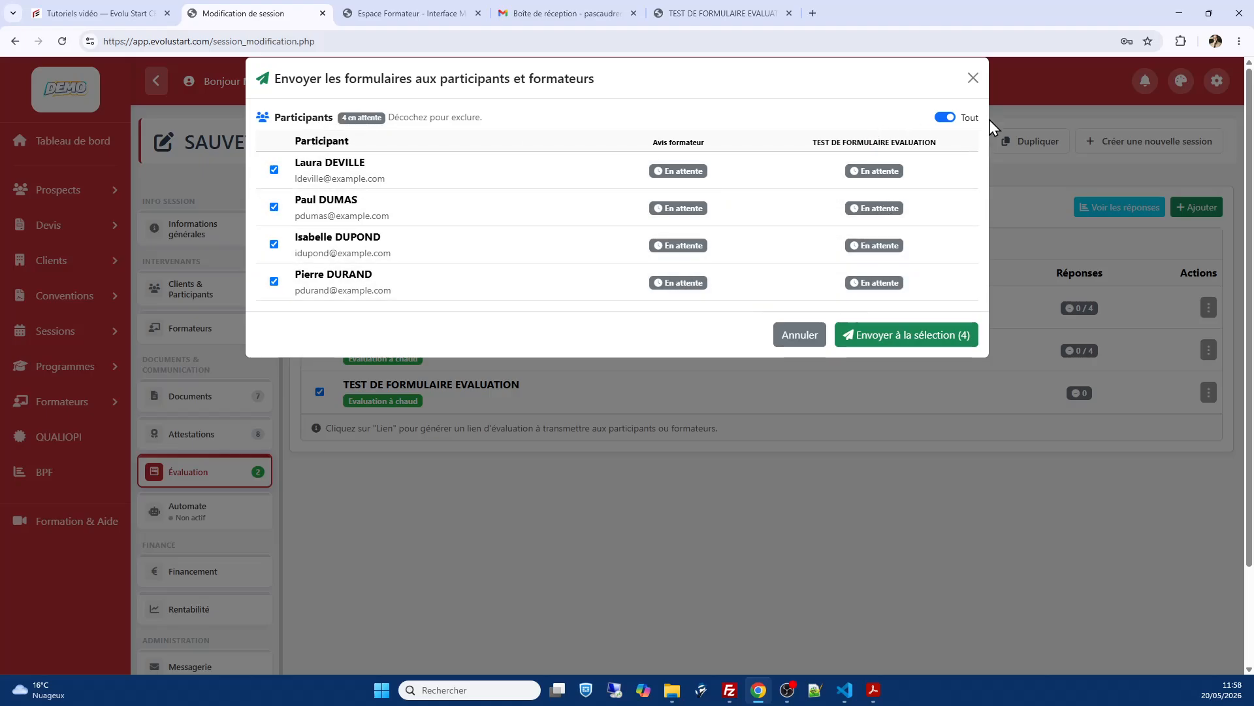
{"action": "left_click", "coordinate": [800, 335]}
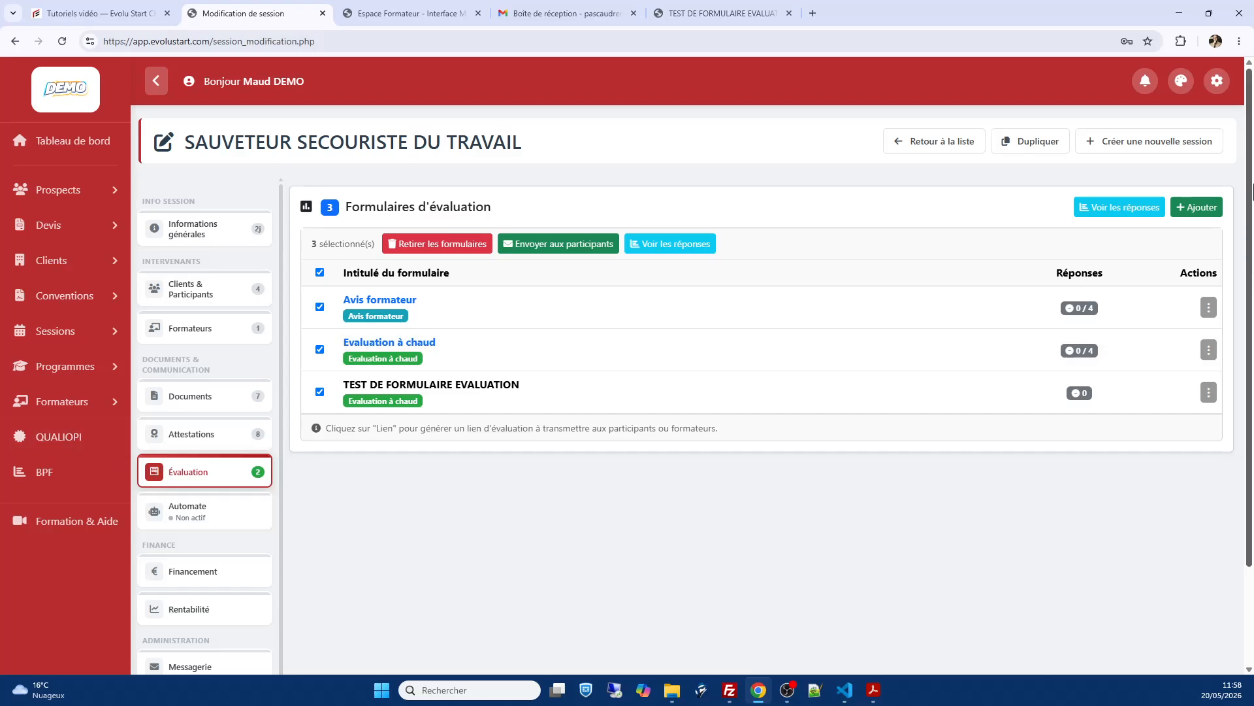
Step: Open the list of evaluation forms from the CRM settings
{"action": "left_click", "coordinate": [1217, 82]}
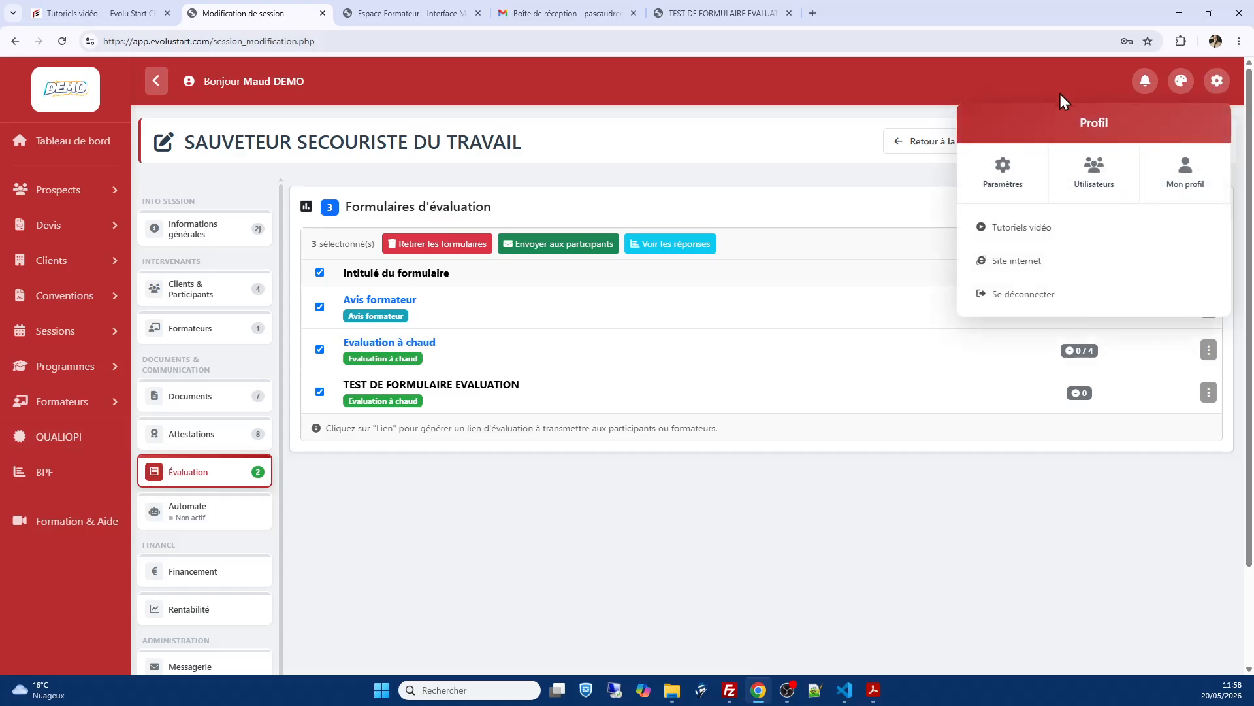
{"action": "left_click", "coordinate": [1006, 169]}
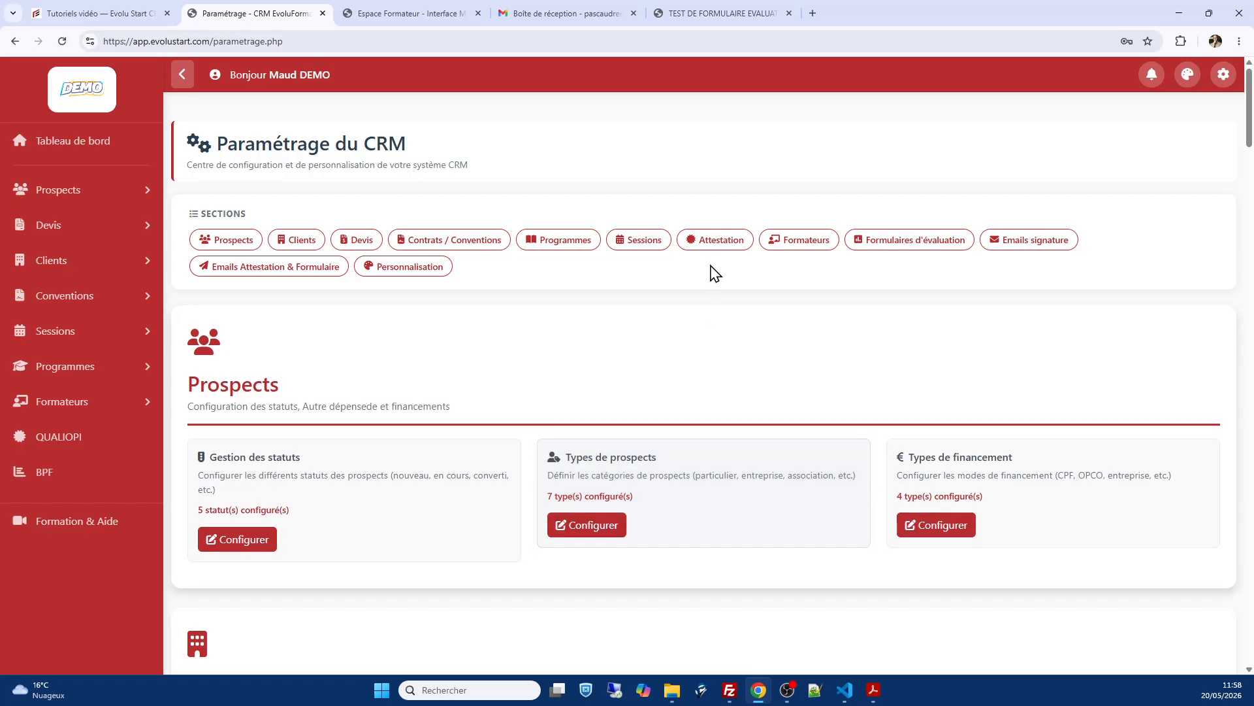
{"action": "left_click", "coordinate": [933, 243]}
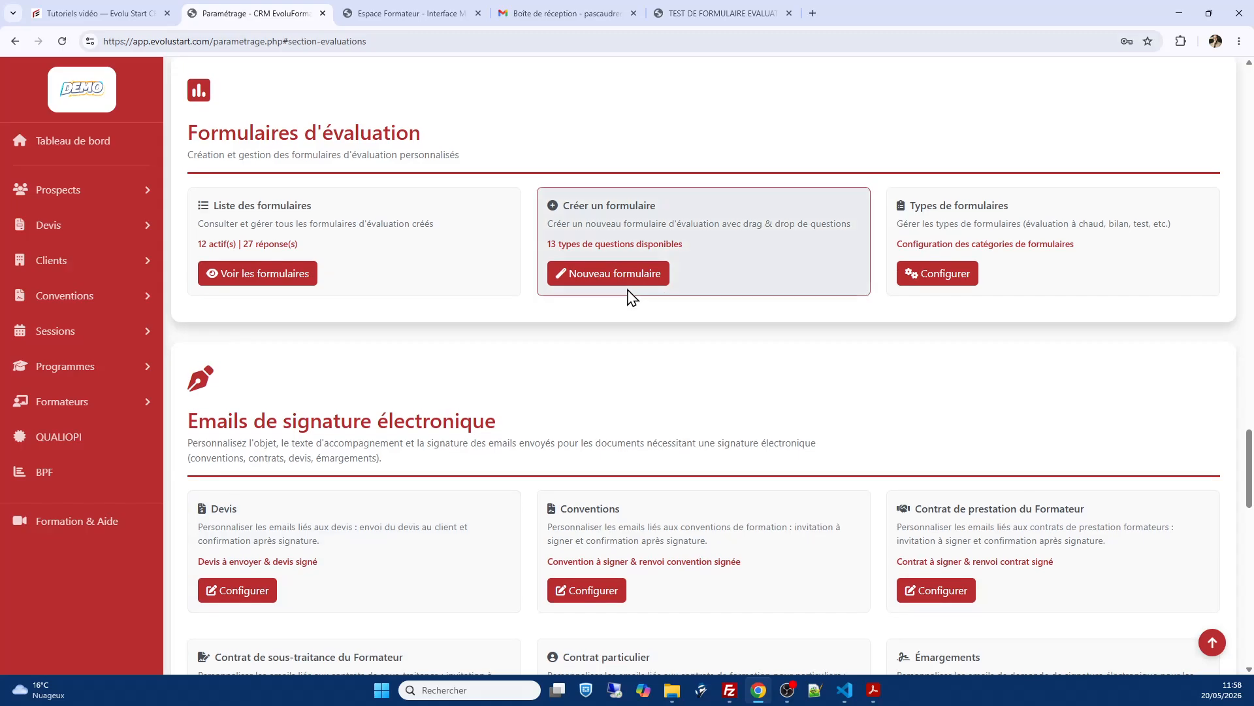
{"action": "left_click", "coordinate": [304, 275]}
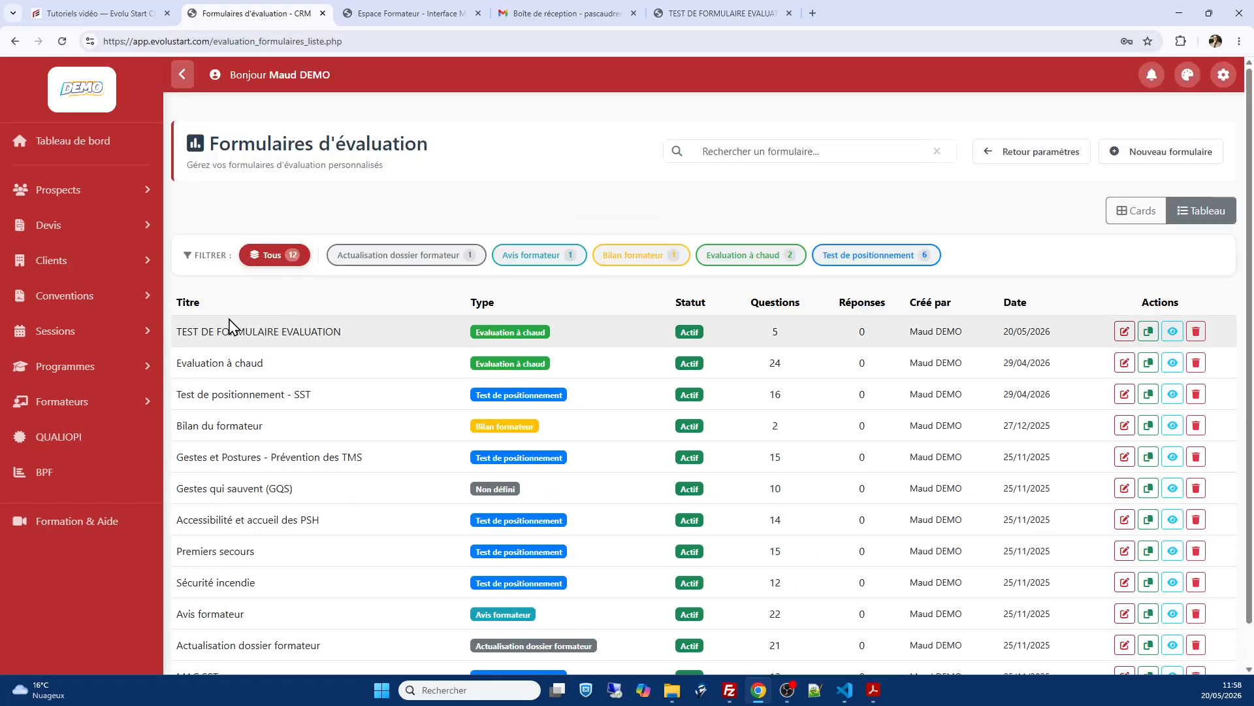